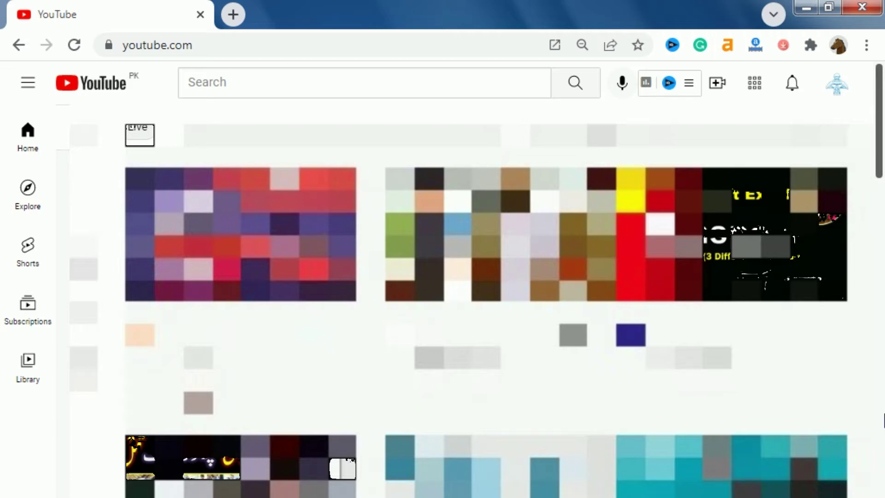
- Start a new video upload from the Create menu and bring up the file picker
{"action": "left_click", "coordinate": [719, 90]}
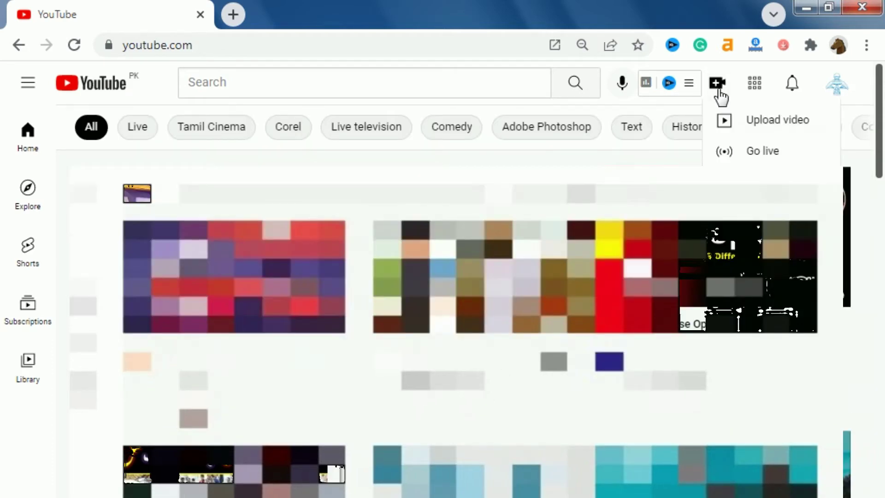
{"action": "left_click", "coordinate": [767, 131]}
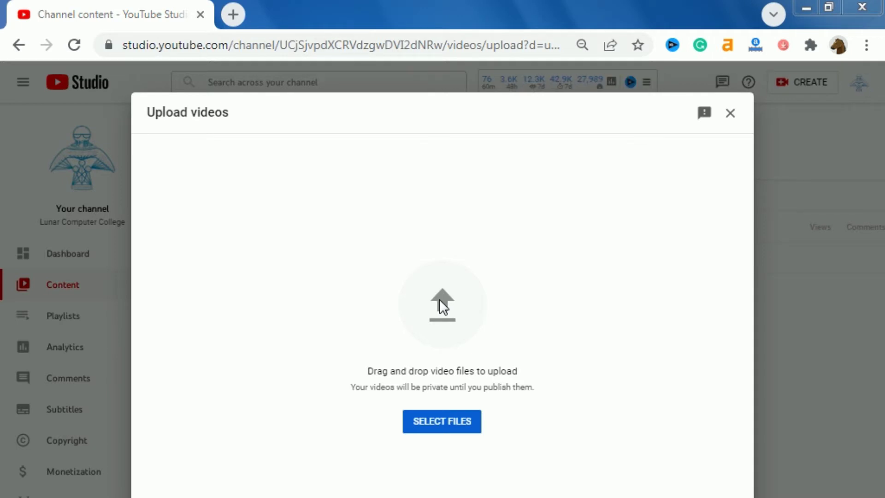
{"action": "left_click", "coordinate": [439, 300]}
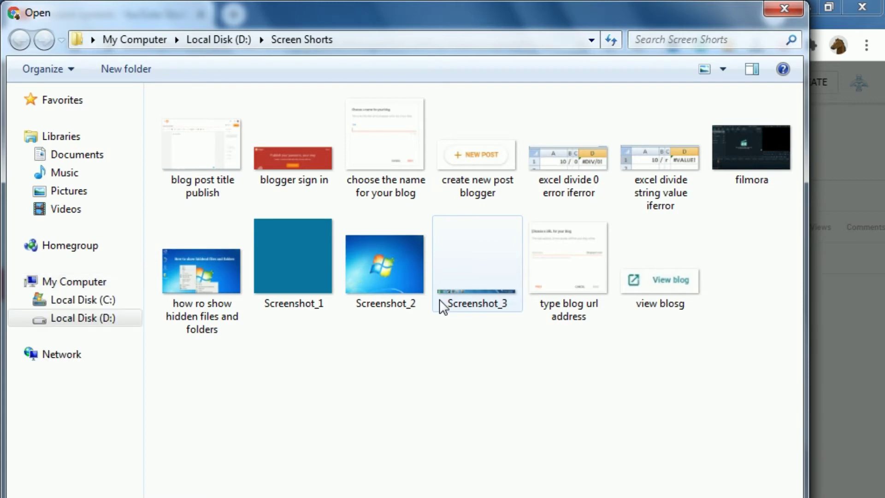
- Upload the 'how to design a sharbat glass in corel draw' video from D:\Youtube Videos
{"action": "left_click", "coordinate": [69, 319]}
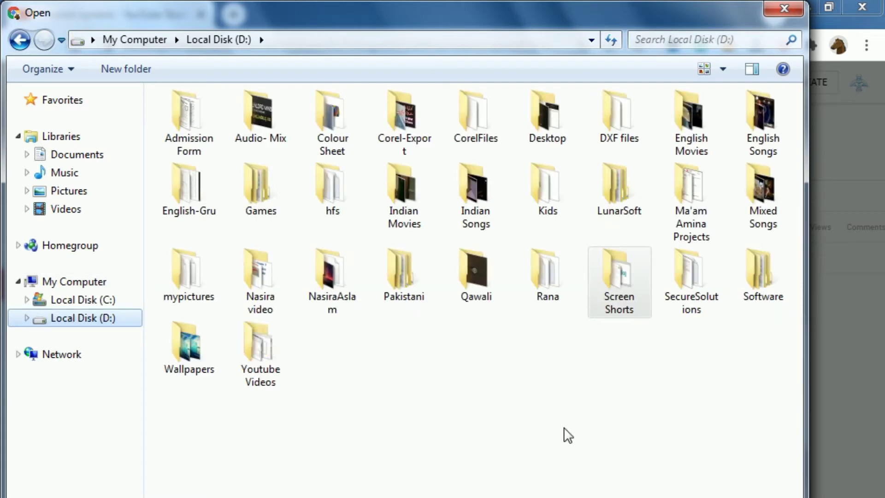
{"action": "left_click", "coordinate": [253, 371]}
{"action": "double_click", "coordinate": [252, 371]}
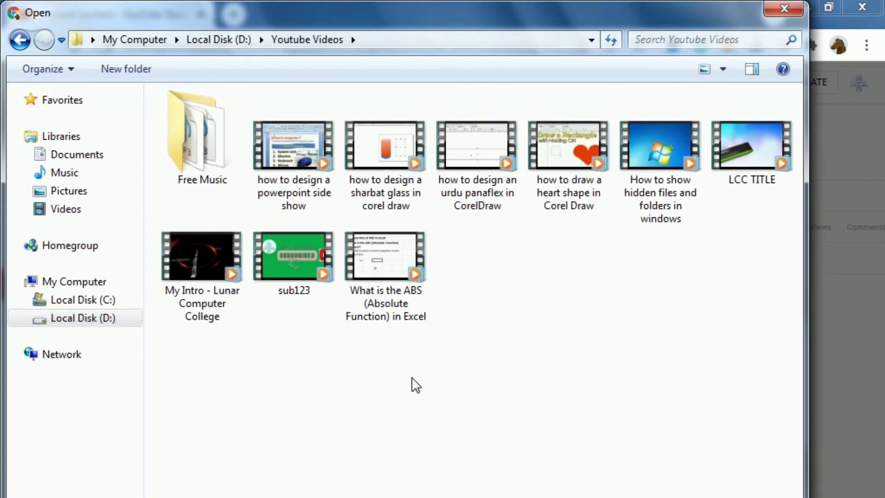
{"action": "left_click", "coordinate": [387, 207]}
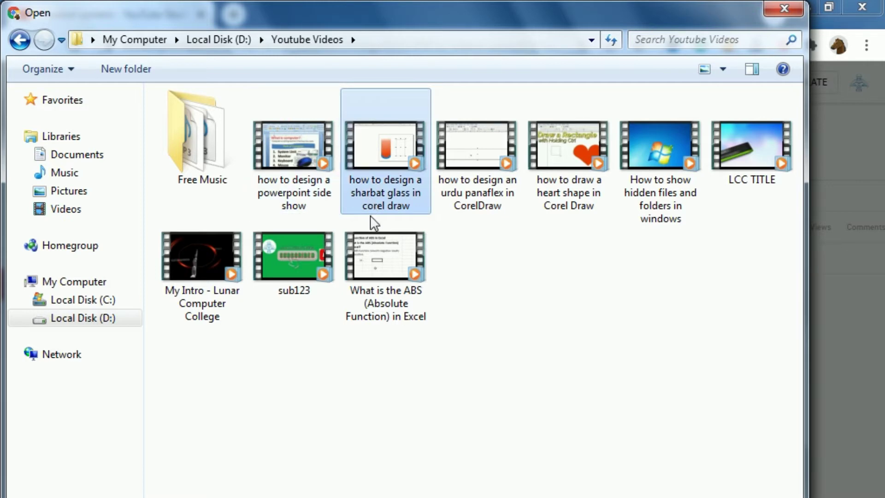
{"action": "left_click", "coordinate": [367, 188]}
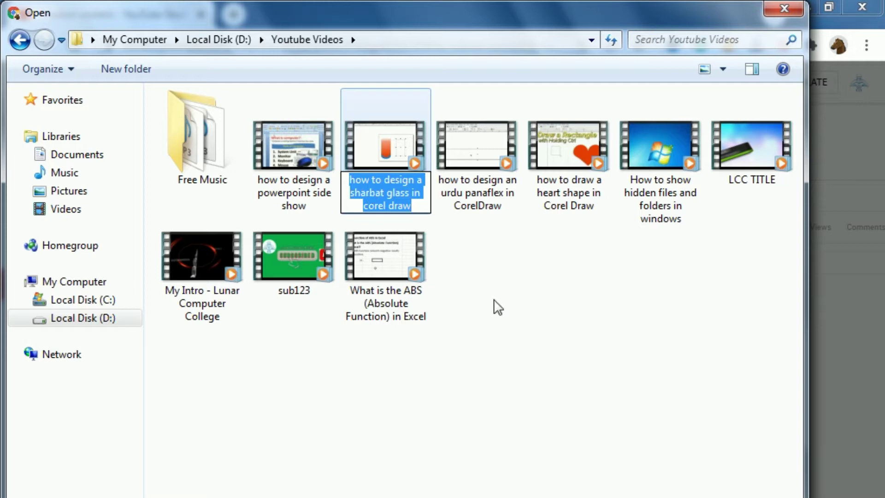
{"action": "key", "text": "Escape"}
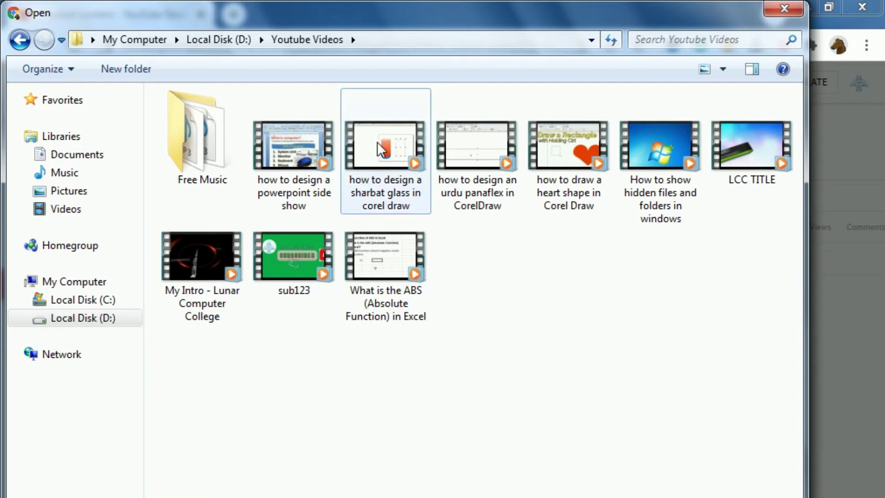
{"action": "double_click", "coordinate": [377, 149]}
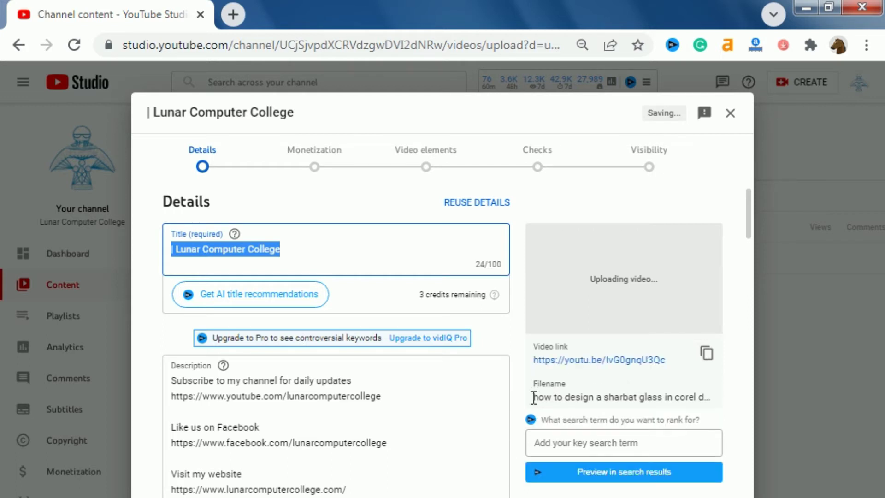
- Paste the video's file name at the start of the title, before '| Lunar Computer College'
{"action": "left_click", "coordinate": [537, 397]}
{"action": "left_click_drag", "start_coordinate": [537, 397], "coordinate": [700, 397]}
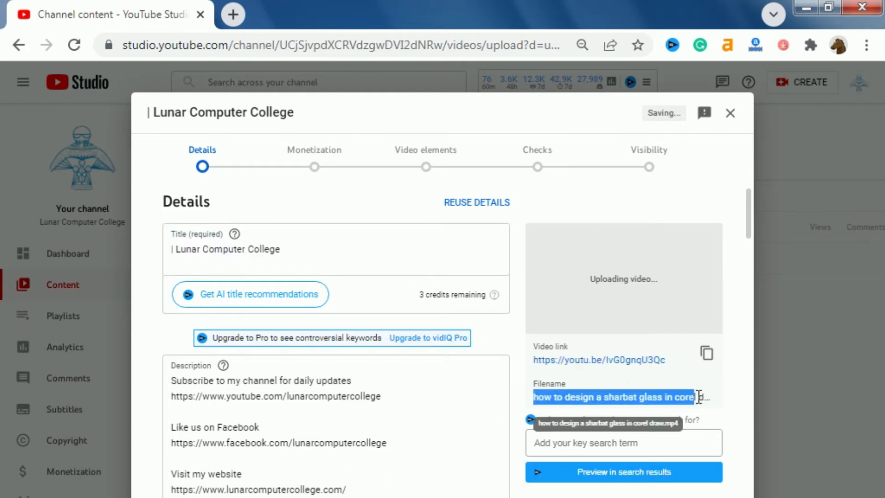
{"action": "left_click", "coordinate": [254, 249]}
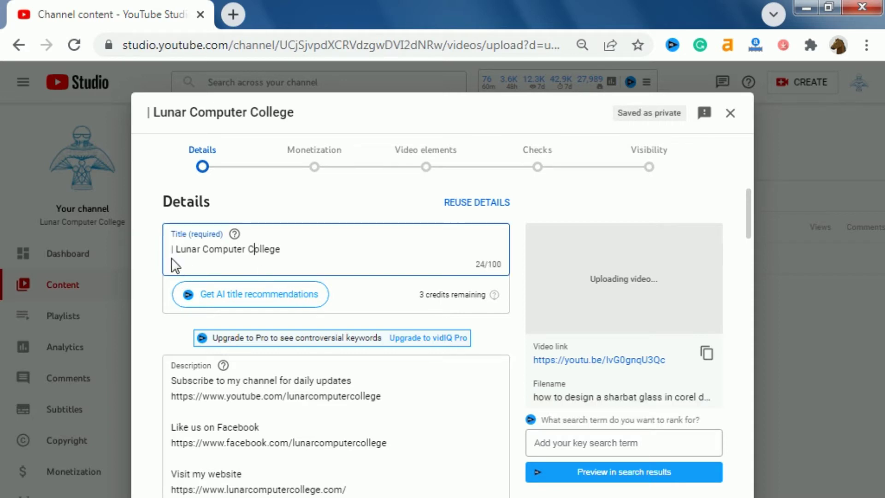
{"action": "left_click", "coordinate": [179, 270]}
{"action": "type", "text": "how to design a sharbat glass in corel draw"}
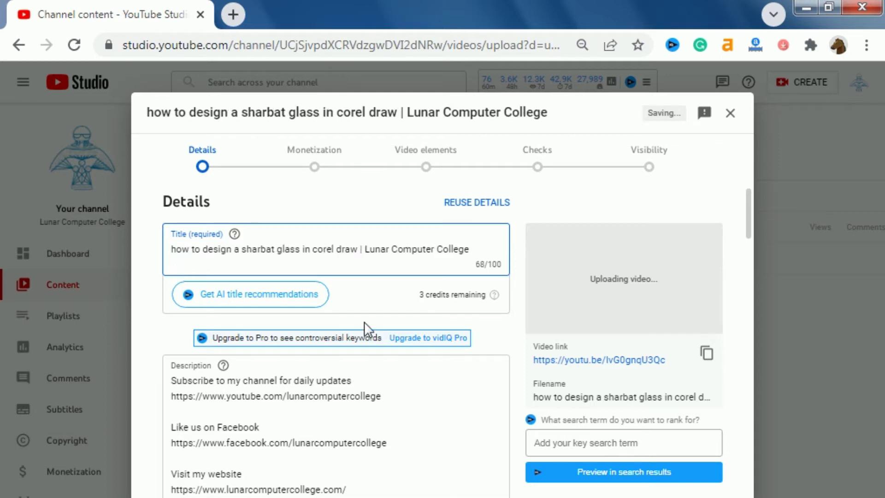
{"action": "left_click_drag", "start_coordinate": [365, 249], "coordinate": [483, 247]}
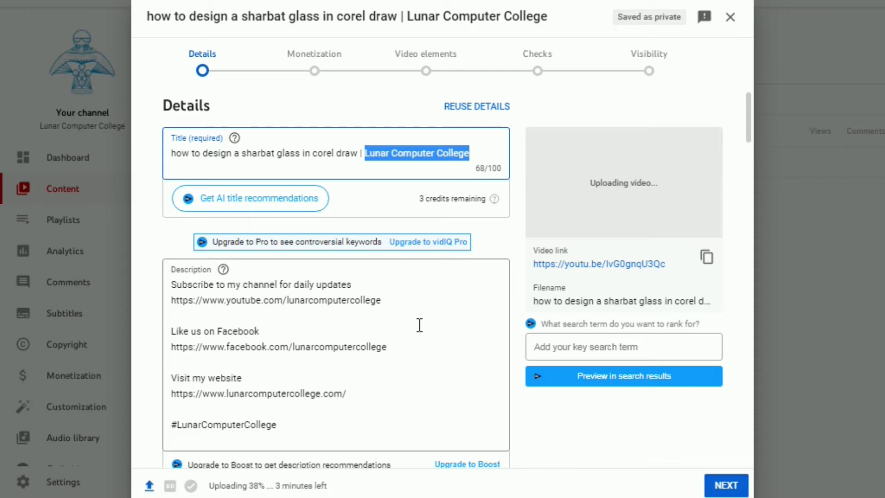
{"action": "left_click", "coordinate": [343, 417]}
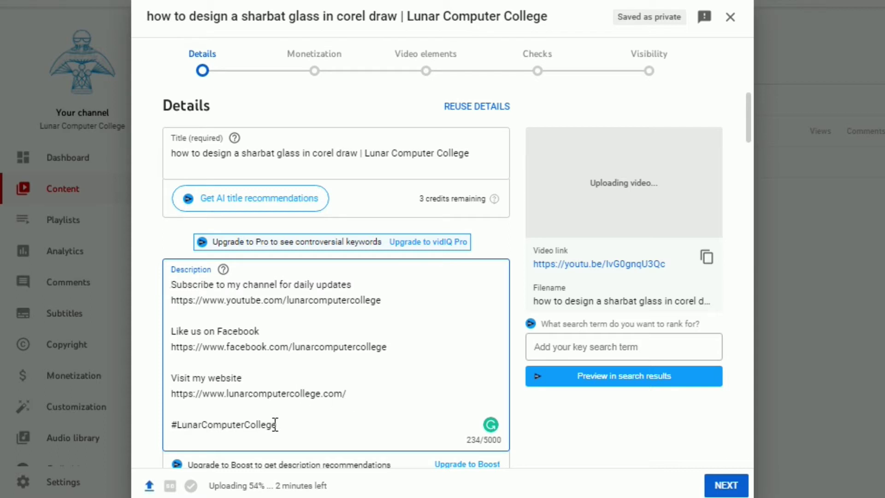
- Add 'This video is about how to design a sharbat glass in corel draw' atop the description
{"action": "left_click", "coordinate": [299, 424]}
{"action": "left_click", "coordinate": [173, 287]}
{"action": "key", "text": "Return"}
{"action": "key", "text": "Return"}
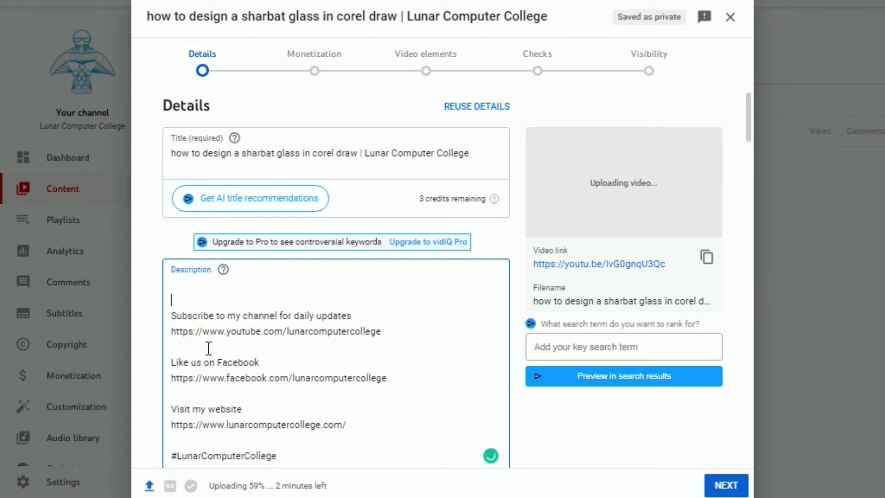
{"action": "key", "text": "Return"}
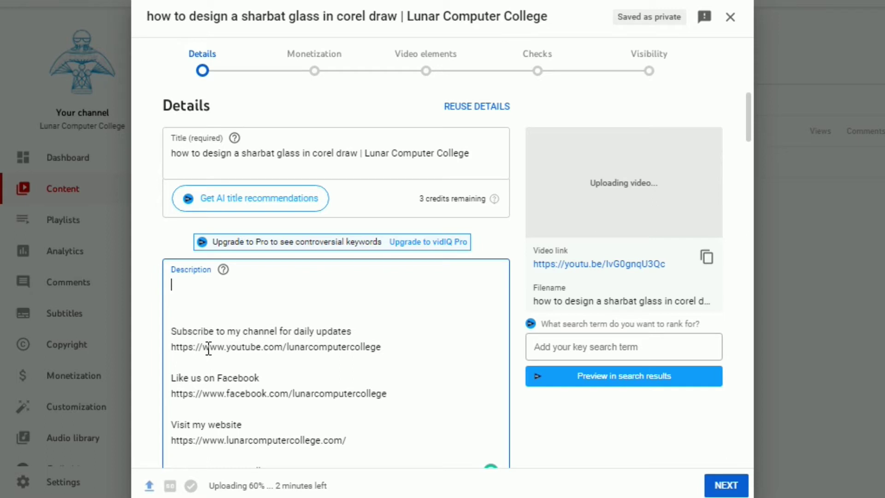
{"action": "type", "text": "Thi"}
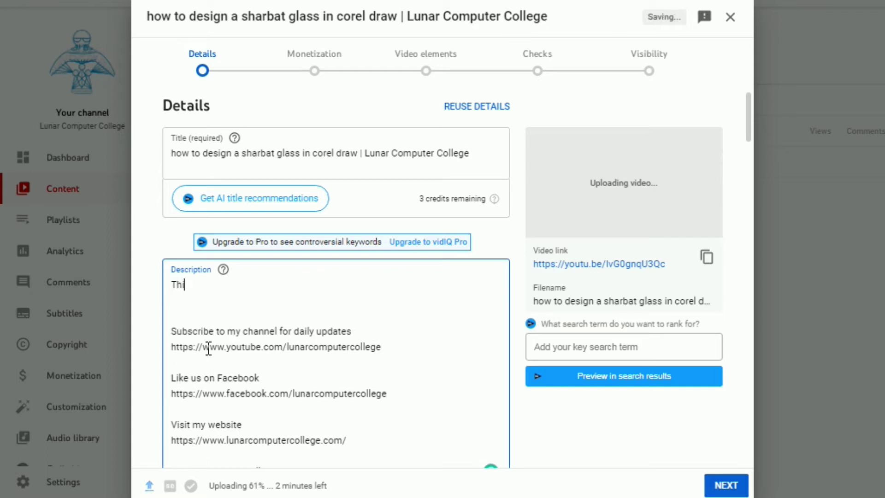
{"action": "type", "text": "s video is ab"}
{"action": "type", "text": "out "}
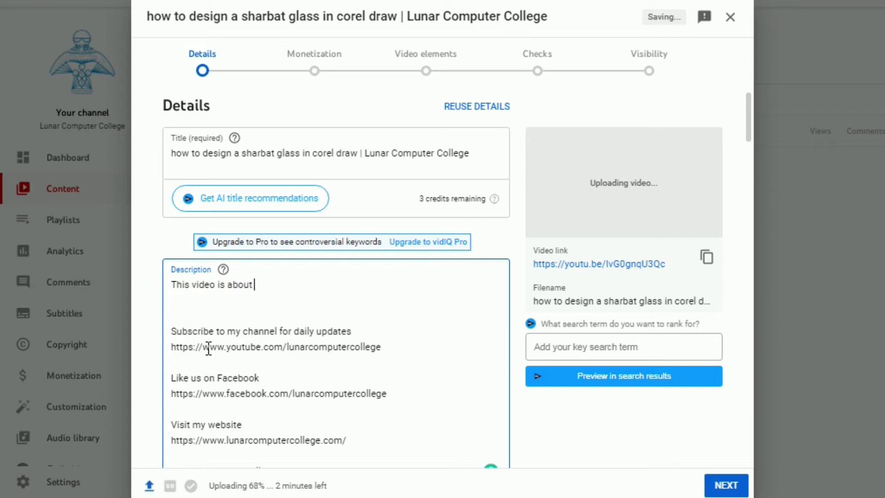
{"action": "type", "text": "how to design a sharbat glass in corel draw?"}
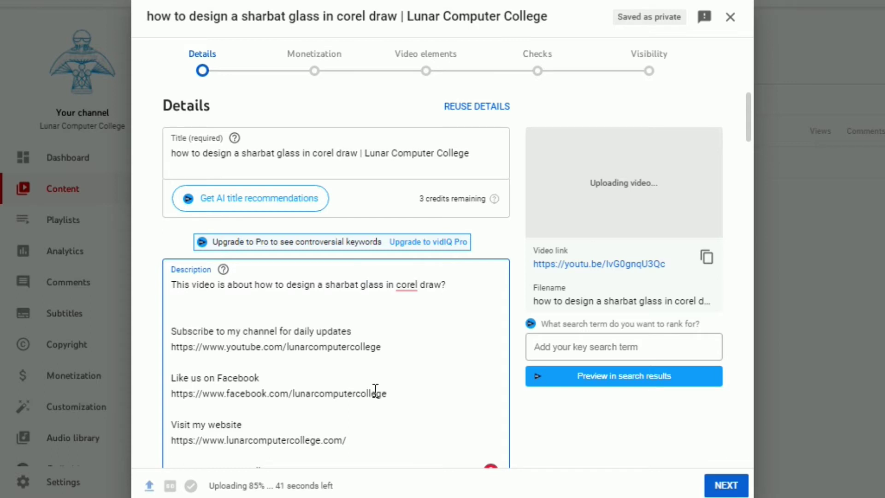
- Append the #CorelDraw hashtag after #LunarComputerCollege in the description
{"action": "scroll", "coordinate": [376, 390], "scroll_direction": "down", "scroll_amount": 3}
{"action": "left_click", "coordinate": [313, 302]}
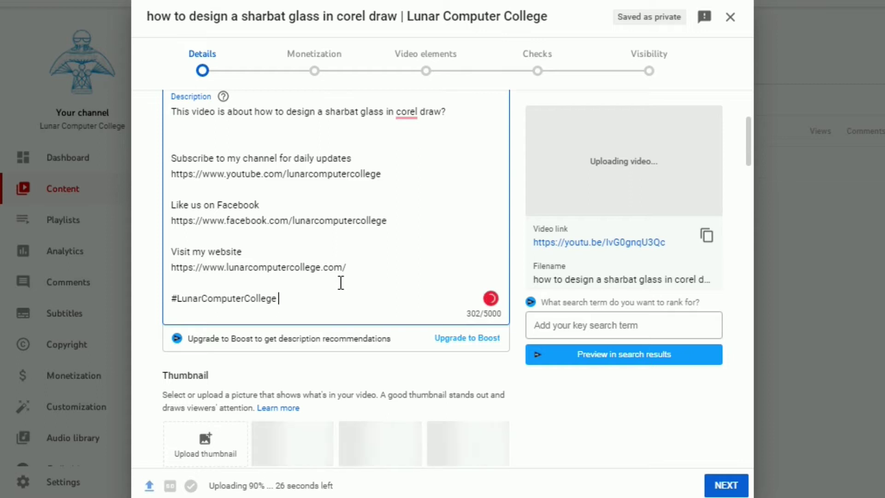
{"action": "type", "text": "#"}
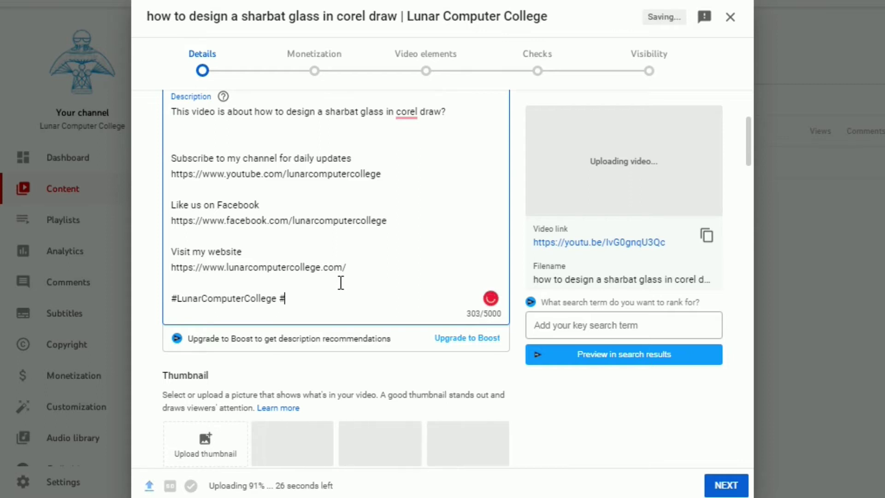
{"action": "type", "text": "Corel"}
{"action": "type", "text": "Draw"}
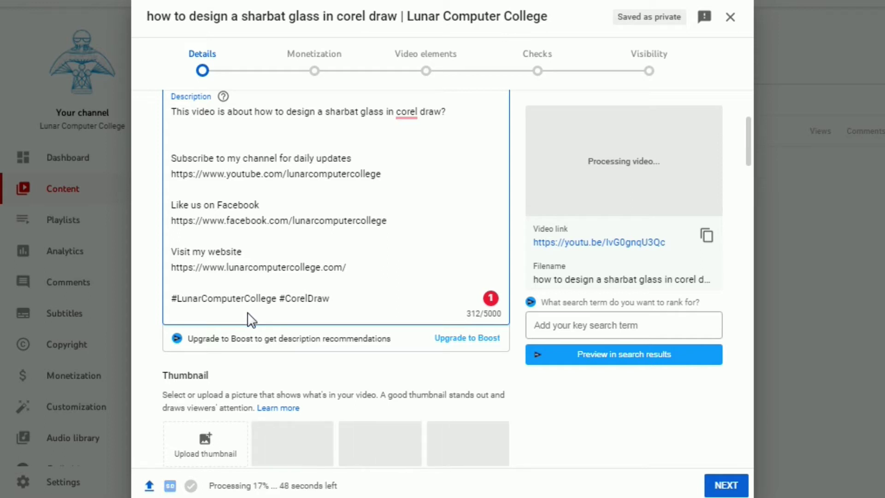
{"action": "scroll", "coordinate": [253, 308], "scroll_direction": "down", "scroll_amount": 3}
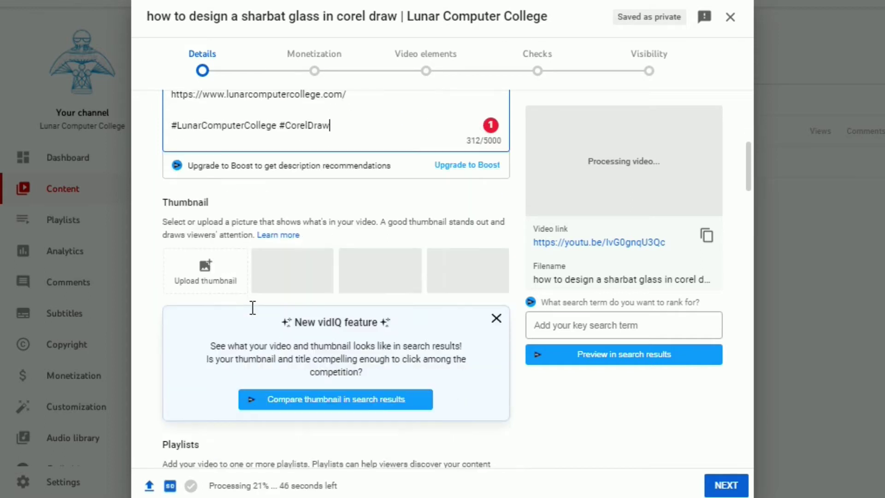
- Set 'corel draw sharbat glass' from D:\Corel-Export as the custom thumbnail
{"action": "left_click", "coordinate": [205, 270]}
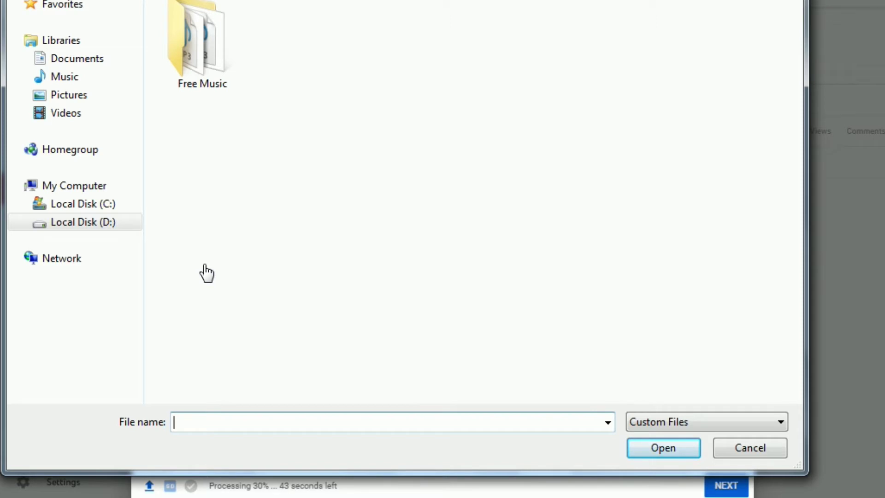
{"action": "left_click", "coordinate": [83, 224]}
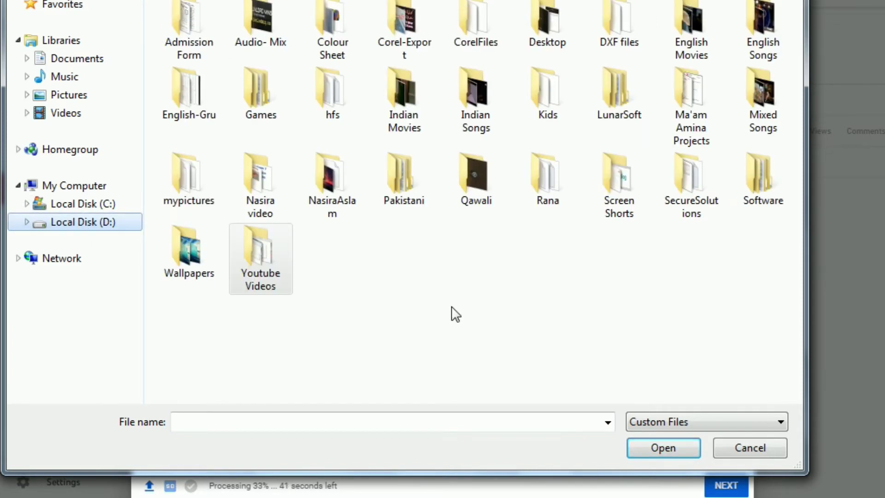
{"action": "double_click", "coordinate": [396, 46]}
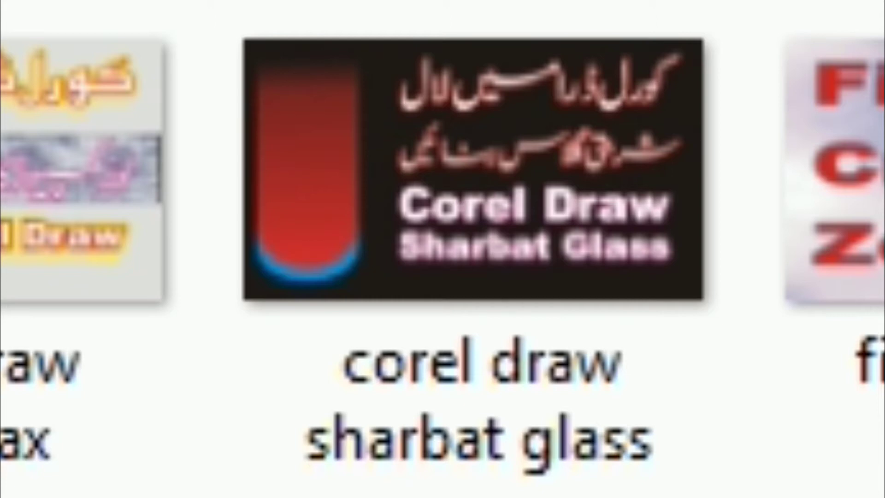
{"action": "left_click", "coordinate": [544, 158]}
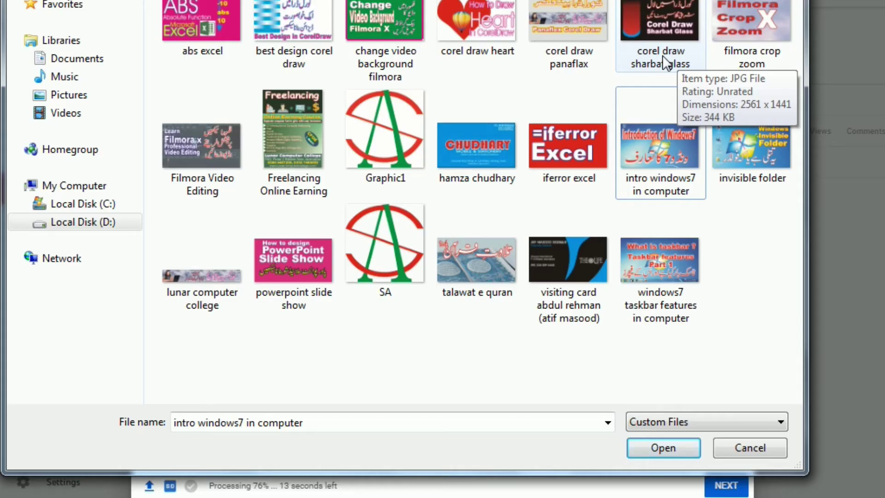
{"action": "left_click", "coordinate": [662, 55]}
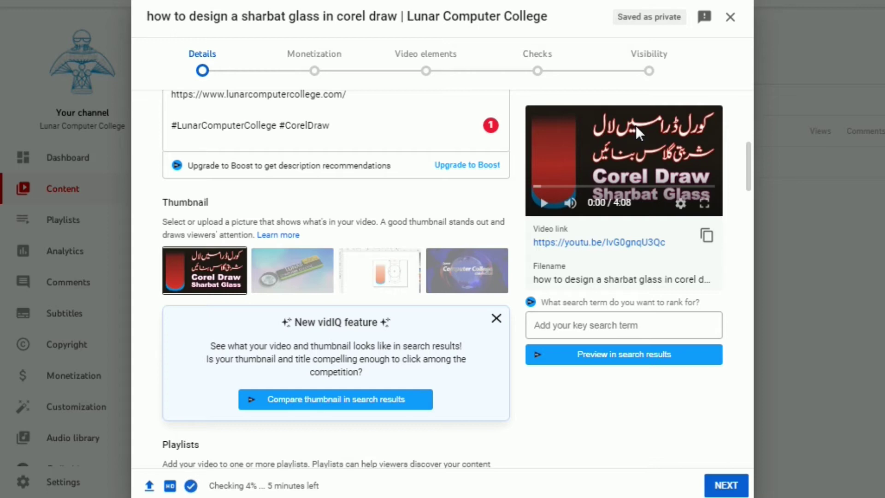
- Open the Playlists dropdown in the video details
{"action": "scroll", "coordinate": [426, 206], "scroll_direction": "down", "scroll_amount": 5}
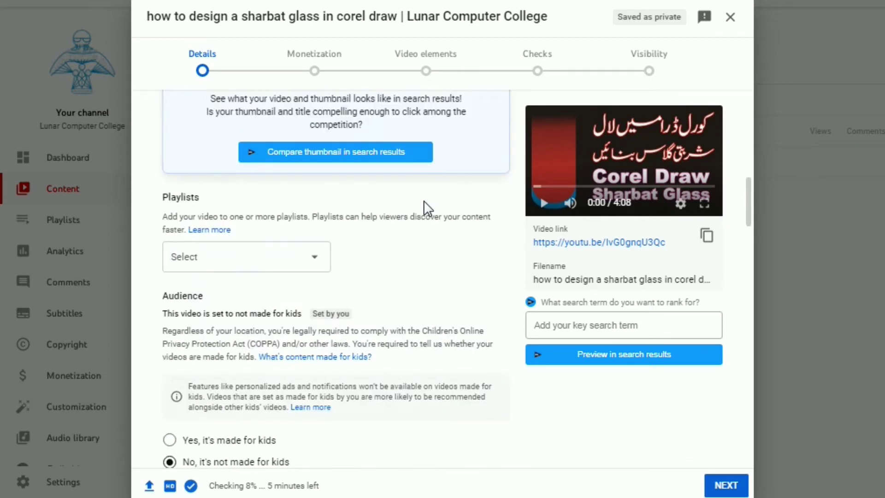
{"action": "left_click", "coordinate": [321, 258]}
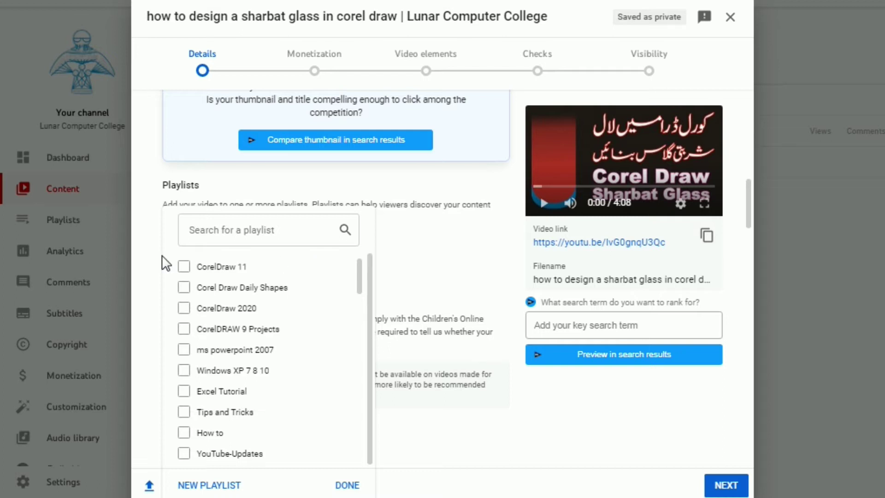
- Add the video to the CorelDraw 11, Corel Draw Daily Shapes and CorelDraw 2020 playlists
{"action": "left_click", "coordinate": [184, 267]}
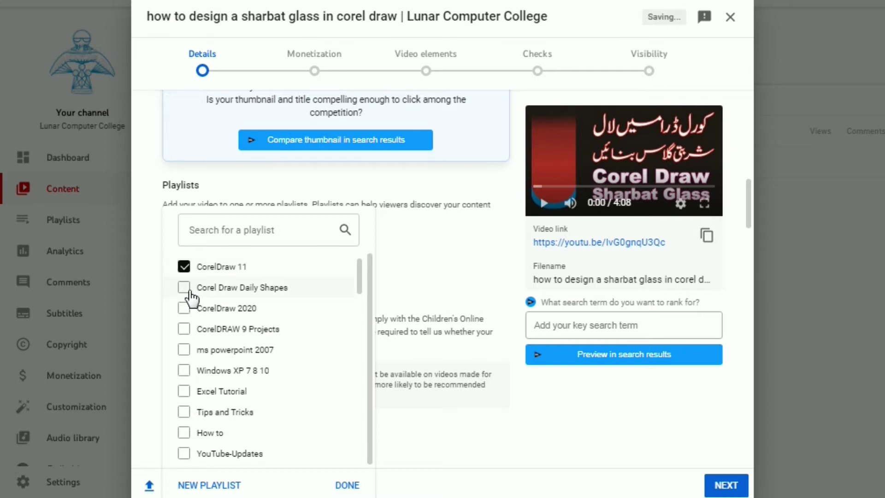
{"action": "left_click", "coordinate": [185, 288]}
{"action": "left_click", "coordinate": [186, 312]}
{"action": "left_click", "coordinate": [347, 485]}
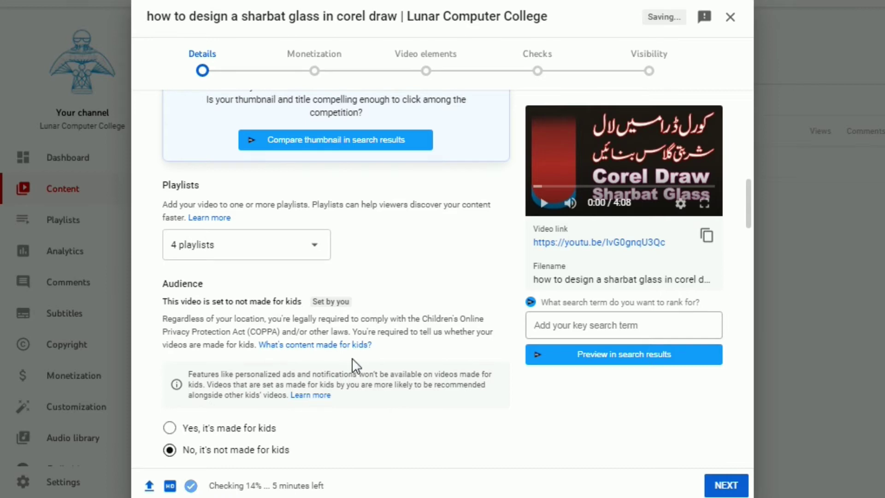
- Scroll to the Tags section and place the cursor after the 'education' tag
{"action": "scroll", "coordinate": [351, 371], "scroll_direction": "down", "scroll_amount": 3}
{"action": "scroll", "coordinate": [353, 369], "scroll_direction": "down", "scroll_amount": 1}
{"action": "scroll", "coordinate": [355, 367], "scroll_direction": "down", "scroll_amount": 3}
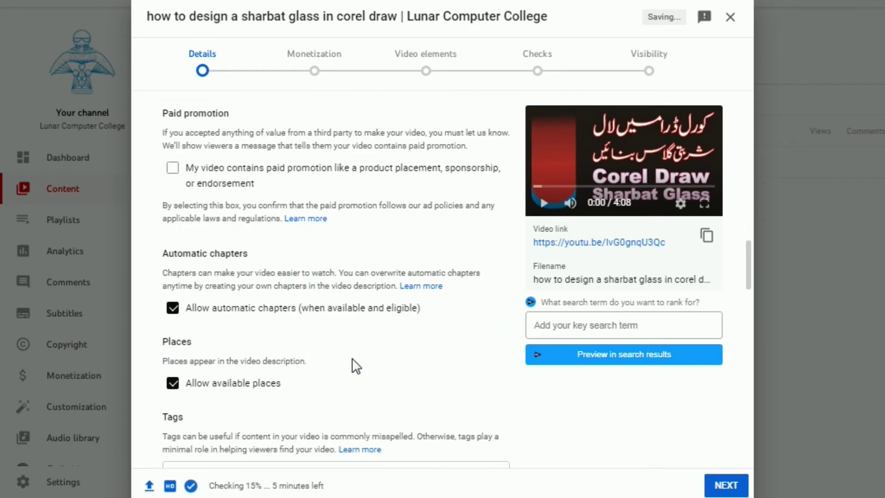
{"action": "scroll", "coordinate": [353, 359], "scroll_direction": "down", "scroll_amount": 4}
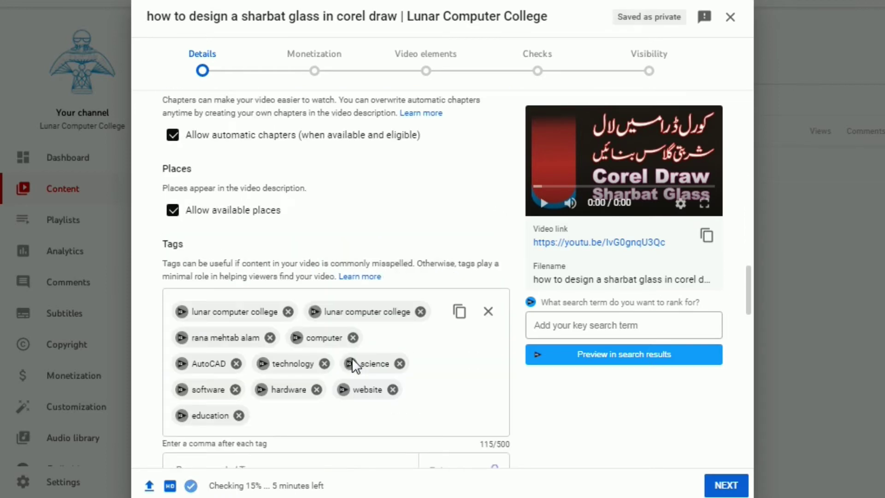
{"action": "left_click", "coordinate": [291, 417]}
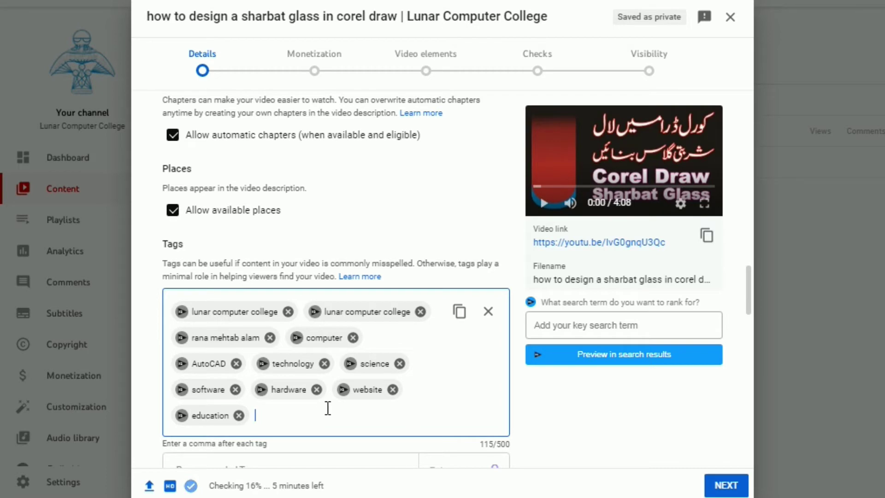
{"action": "scroll", "coordinate": [328, 406], "scroll_direction": "down", "scroll_amount": 3}
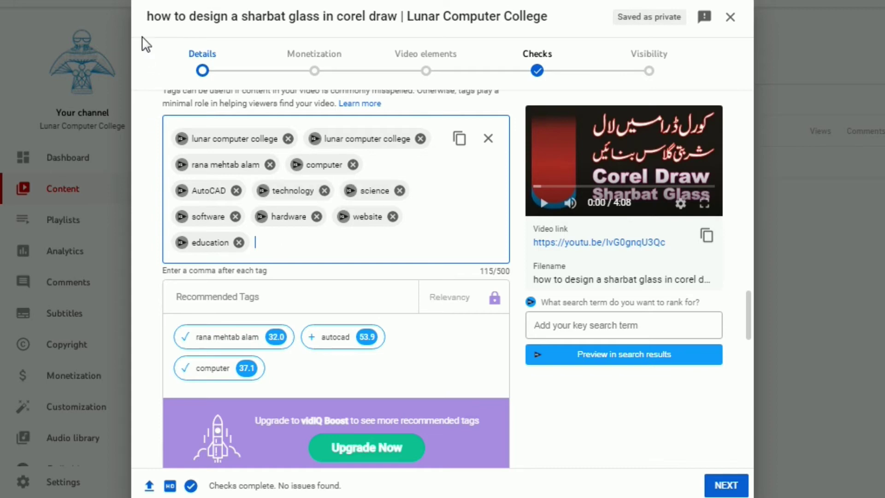
- Add the copied video title and 'design a glass in dorel' as new tags
{"action": "left_click_drag", "start_coordinate": [147, 17], "coordinate": [400, 17]}
{"action": "key", "text": "ctrl+c"}
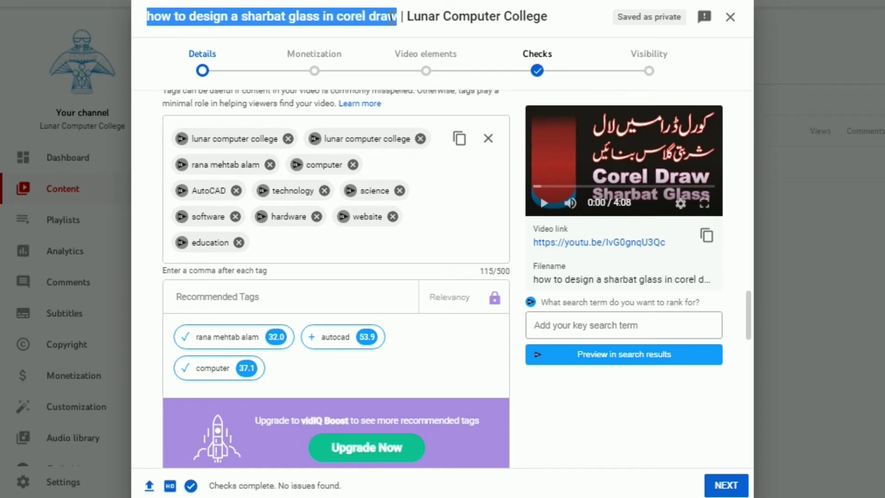
{"action": "left_click", "coordinate": [287, 249]}
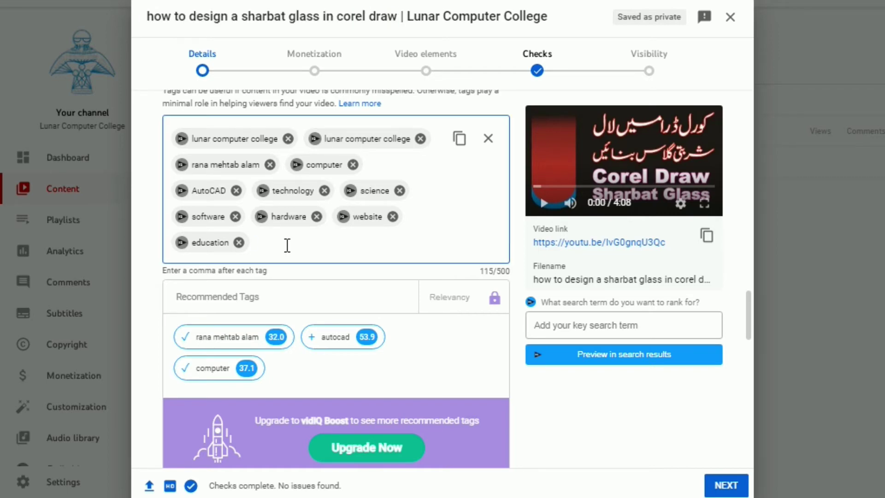
{"action": "key", "text": "ctrl+v"}
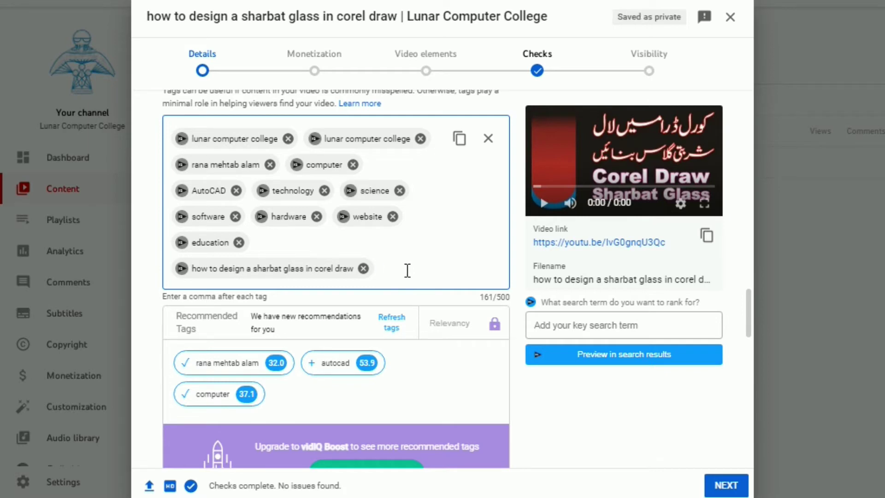
{"action": "type", "text": "design a"}
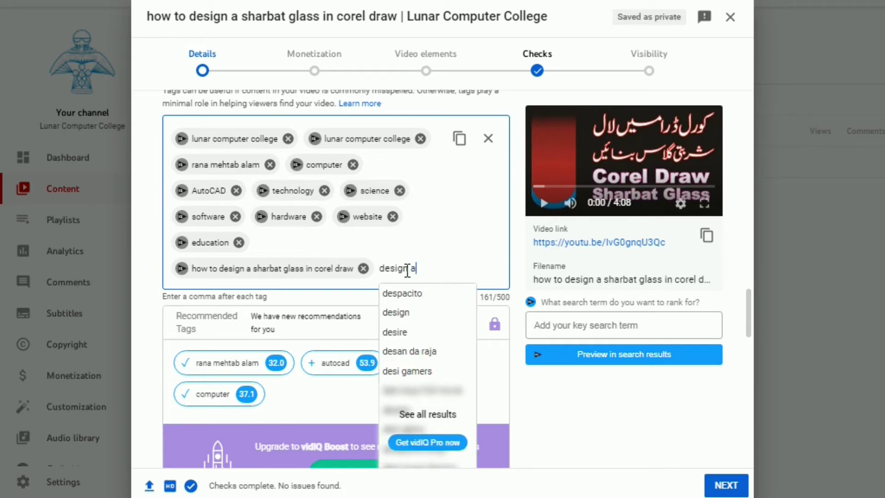
{"action": "type", "text": " glass"}
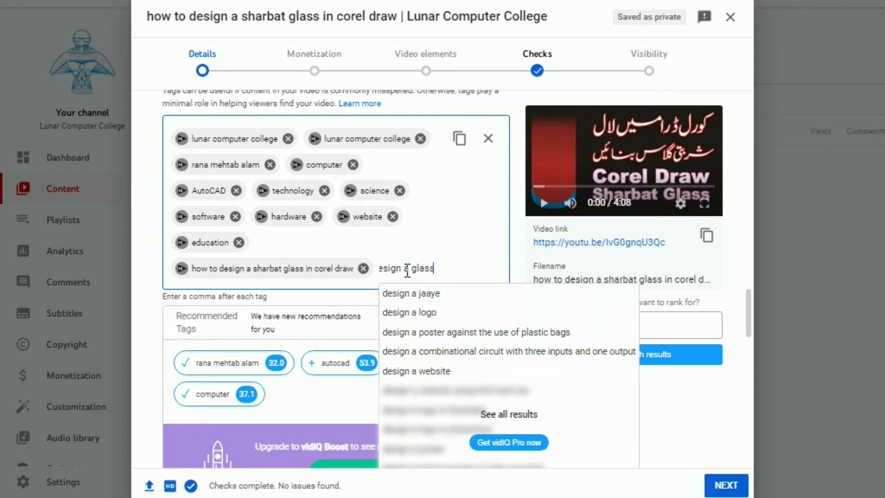
{"action": "type", "text": " i"}
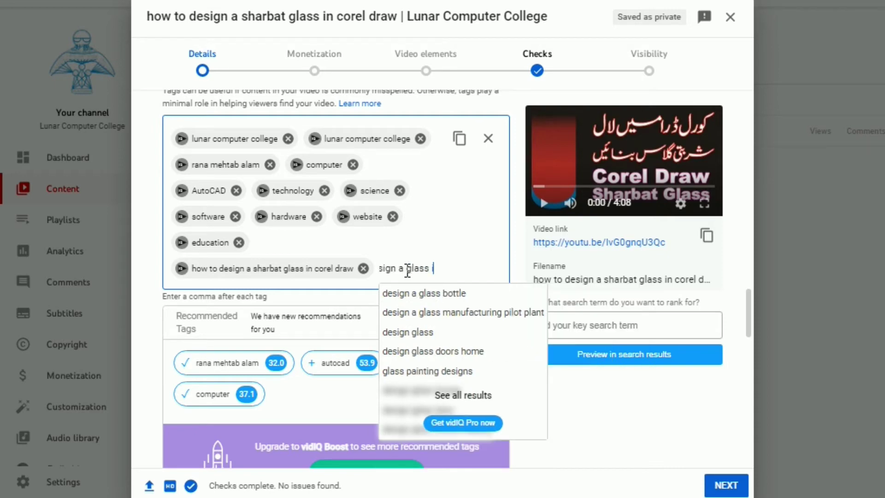
{"action": "type", "text": "n dorel"}
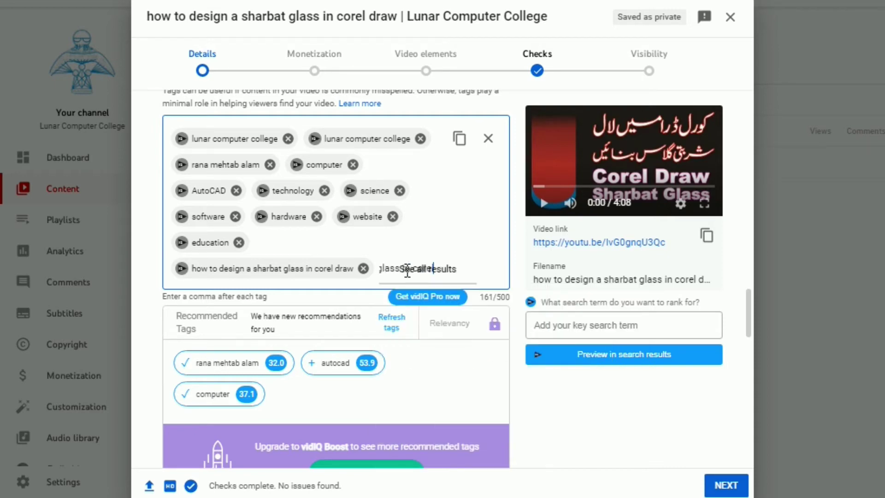
{"action": "type", "text": ","}
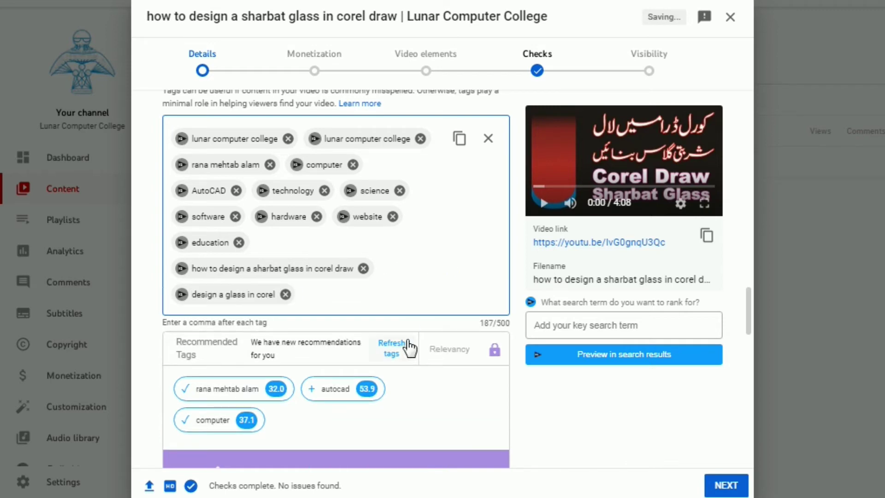
{"action": "scroll", "coordinate": [409, 271], "scroll_direction": "up", "scroll_amount": 10}
{"action": "scroll", "coordinate": [409, 271], "scroll_direction": "up", "scroll_amount": 10}
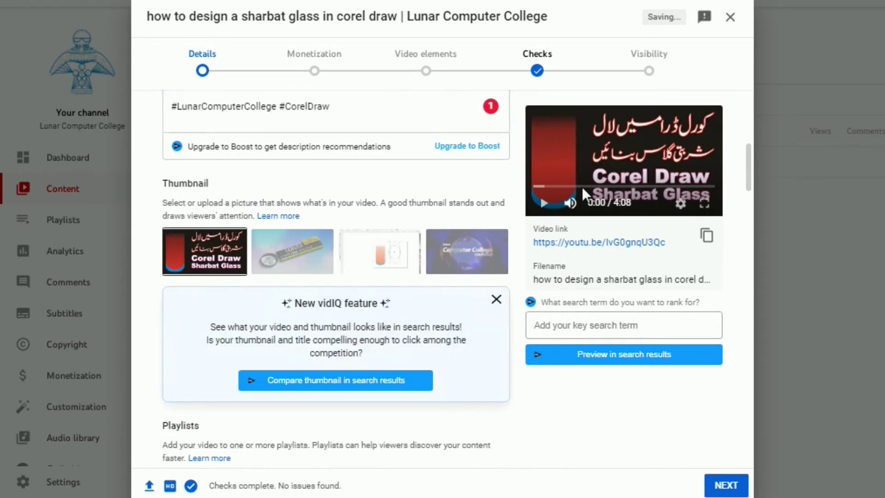
{"action": "scroll", "coordinate": [409, 271], "scroll_direction": "up", "scroll_amount": 5}
{"action": "scroll", "coordinate": [584, 184], "scroll_direction": "down", "scroll_amount": 4}
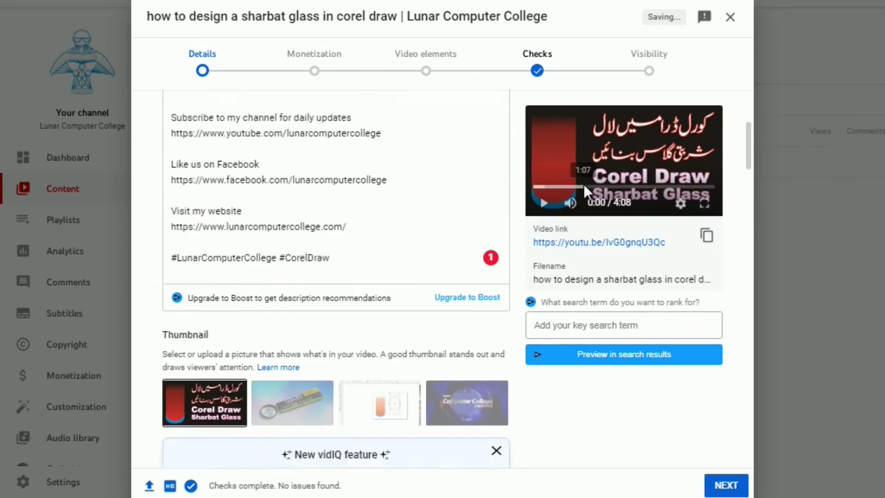
{"action": "scroll", "coordinate": [583, 184], "scroll_direction": "down", "scroll_amount": 5}
{"action": "scroll", "coordinate": [583, 184], "scroll_direction": "down", "scroll_amount": 8}
{"action": "scroll", "coordinate": [584, 186], "scroll_direction": "down", "scroll_amount": 8}
{"action": "scroll", "coordinate": [583, 188], "scroll_direction": "down", "scroll_amount": 6}
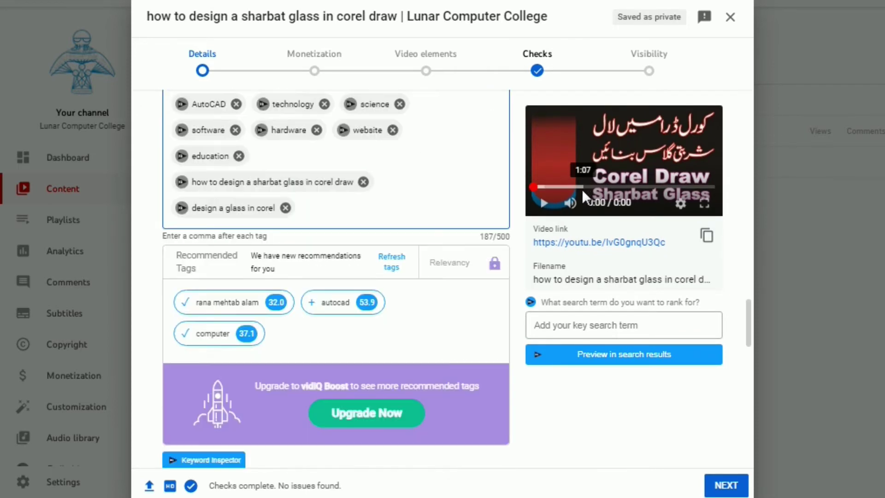
{"action": "scroll", "coordinate": [396, 295], "scroll_direction": "up", "scroll_amount": 2}
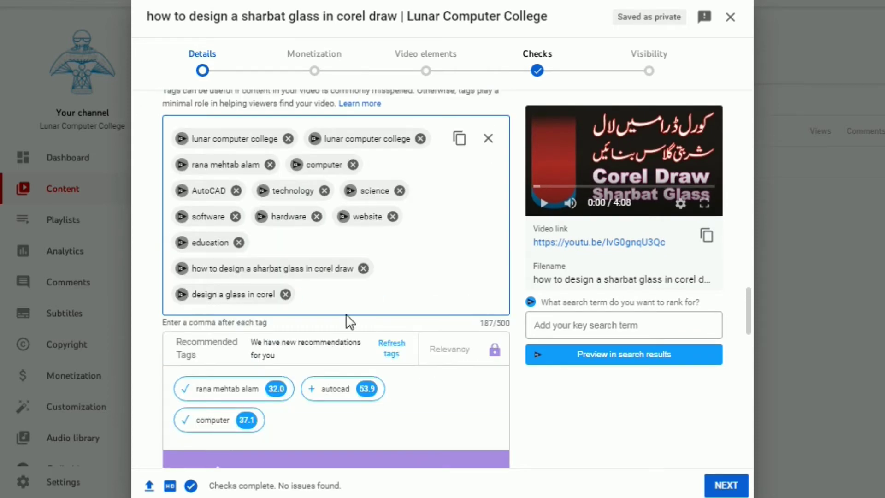
- Add tags 'glass in corel draw', 'how todesign a glass', 'corel', 'sharbat glass' and 'design'
{"action": "left_click", "coordinate": [337, 297]}
{"action": "type", "text": "gl"}
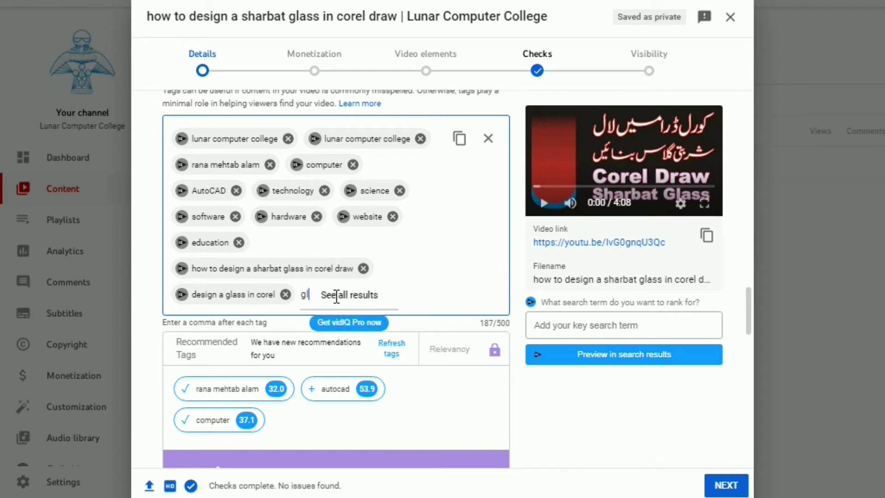
{"action": "type", "text": "ass in"}
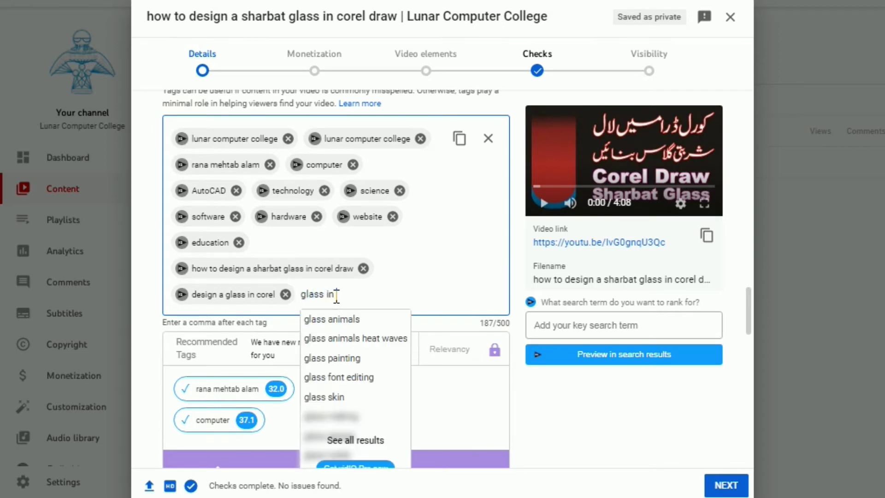
{"action": "type", "text": " corel d"}
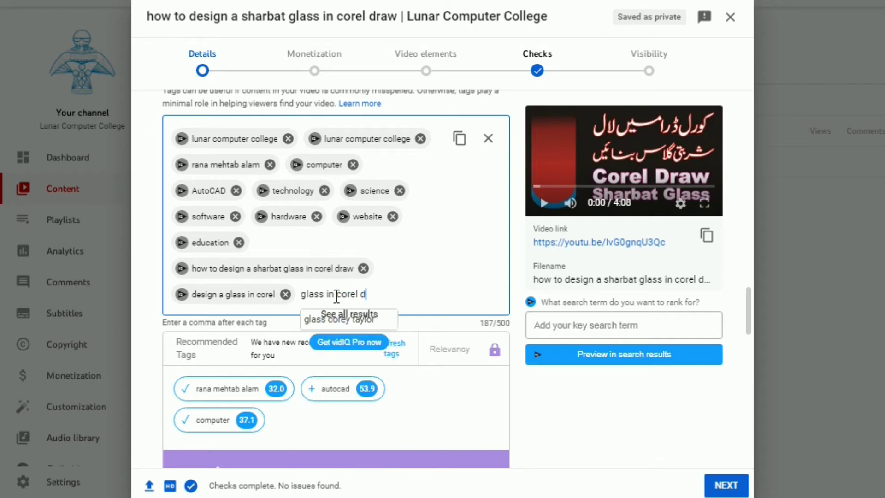
{"action": "type", "text": "raw"}
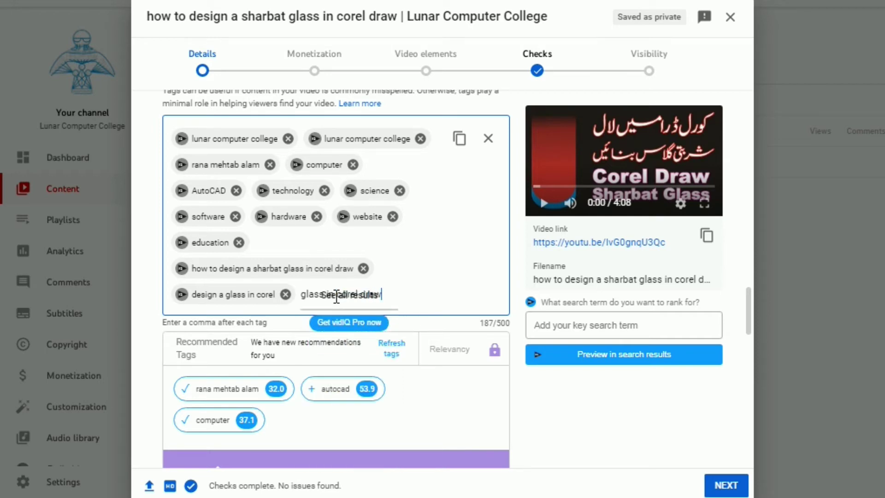
{"action": "type", "text": ",how"}
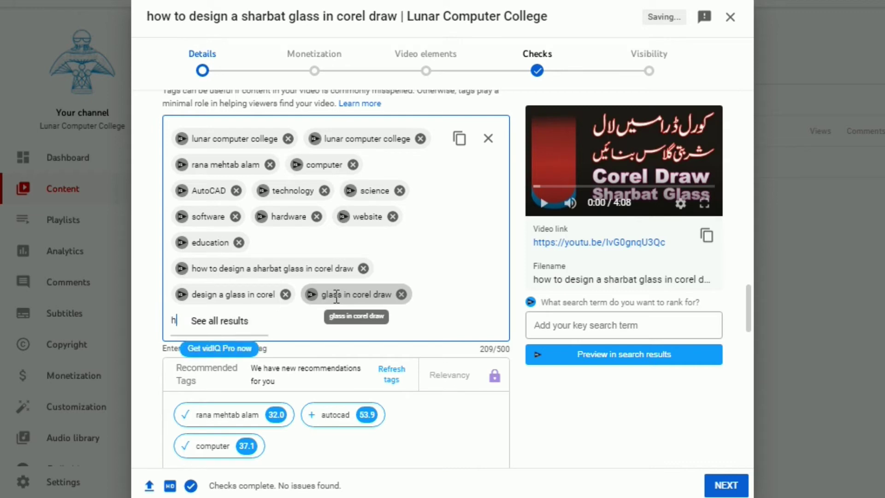
{"action": "type", "text": " tod"}
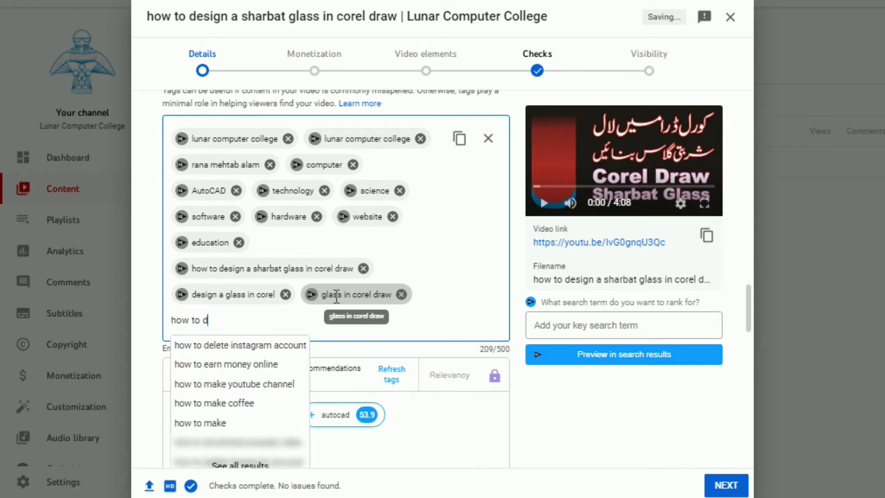
{"action": "type", "text": "esign a"}
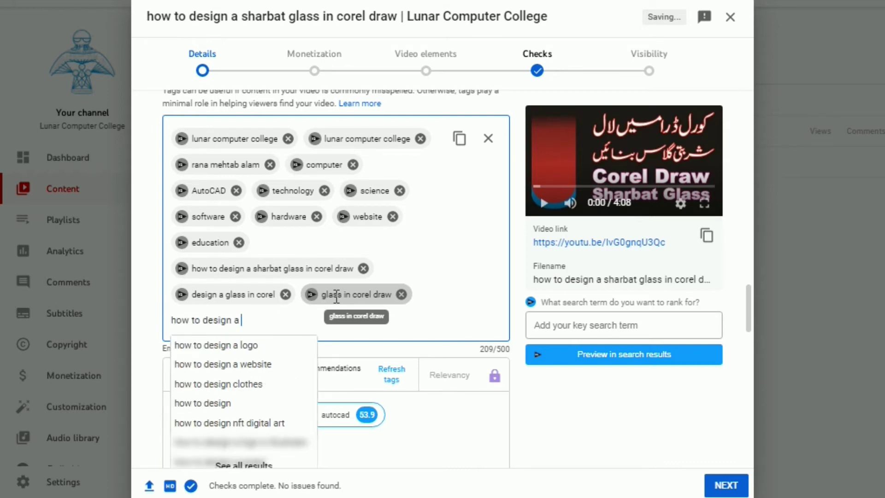
{"action": "type", "text": " glass"}
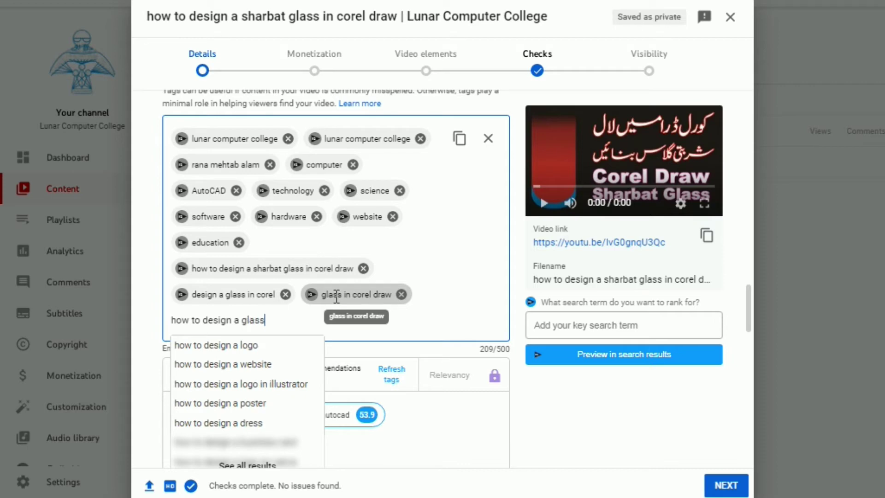
{"action": "key", "text": "comma"}
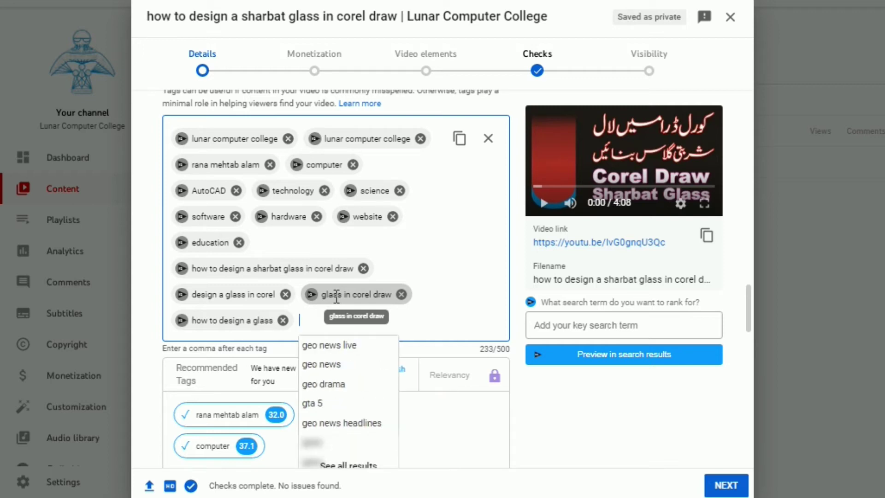
{"action": "type", "text": "corel"}
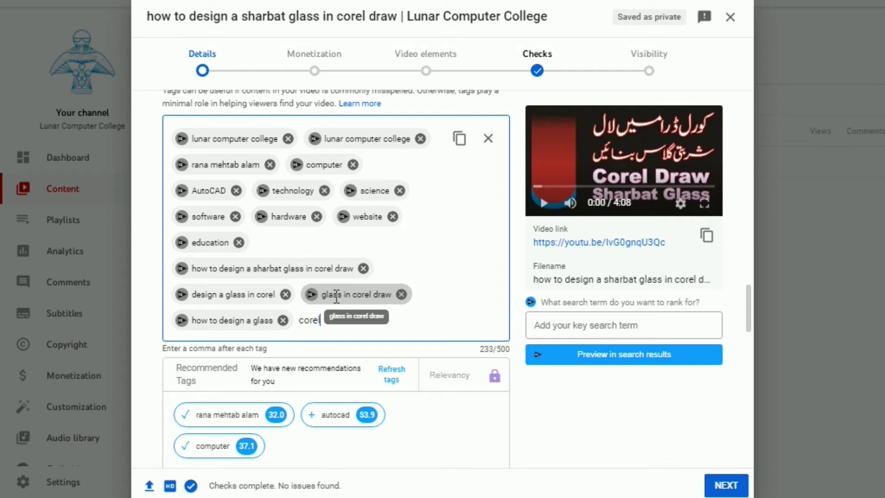
{"action": "type", "text": ","}
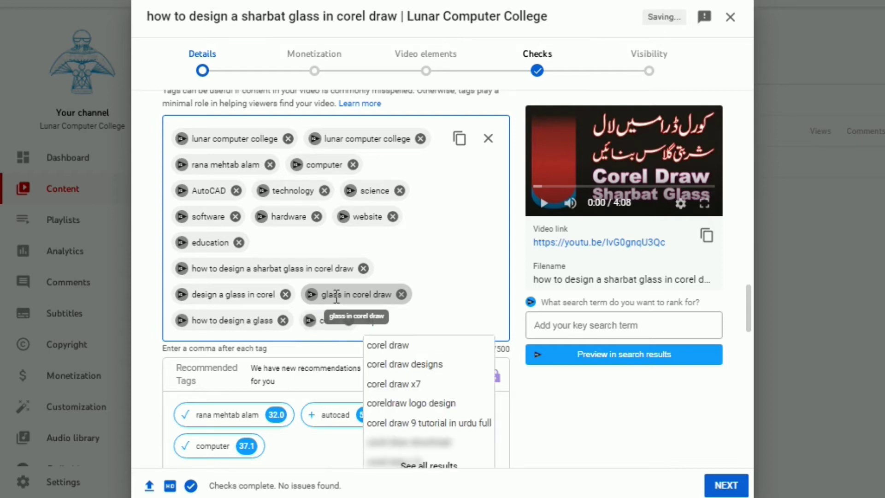
{"action": "type", "text": ","}
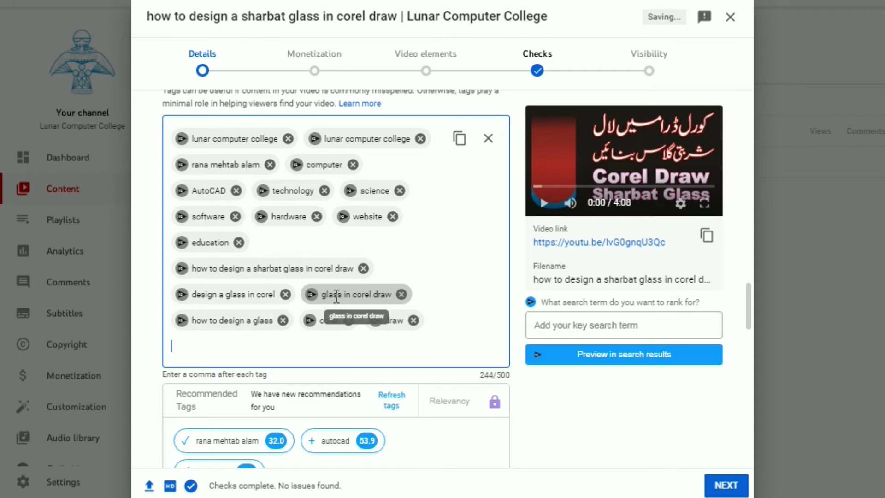
{"action": "type", "text": "sharbat "}
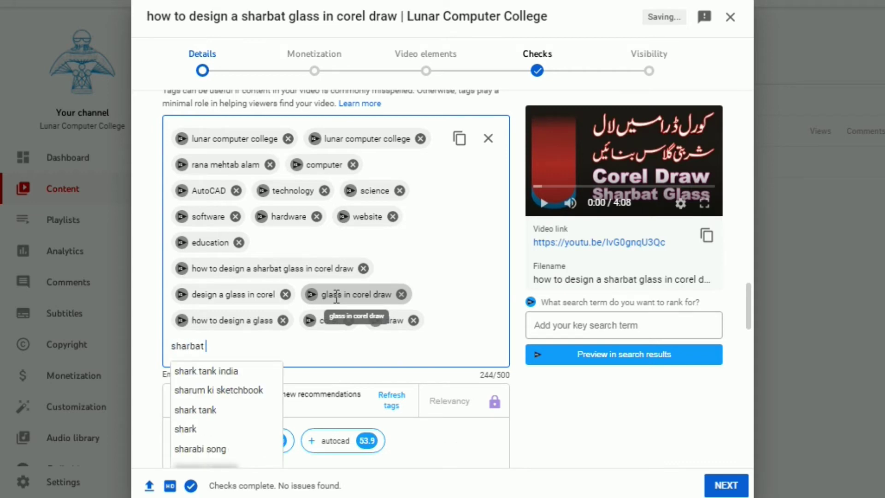
{"action": "type", "text": "glass"}
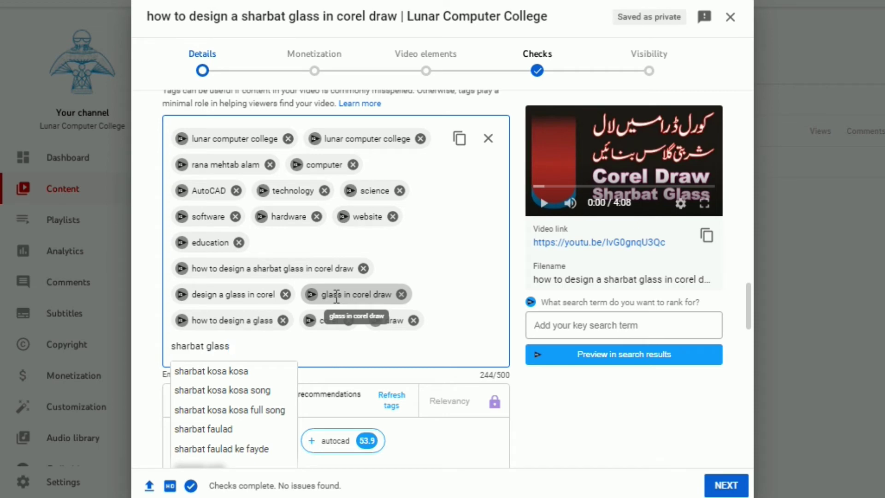
{"action": "type", "text": ",design"}
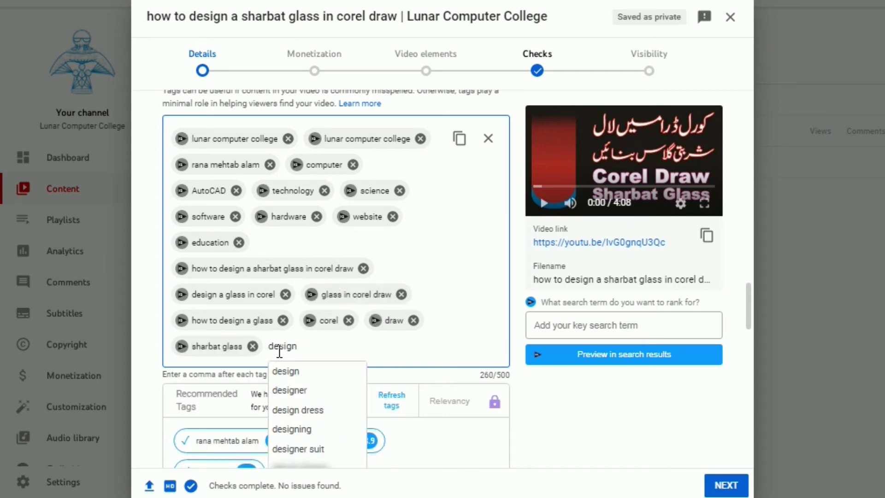
{"action": "type", "text": ","}
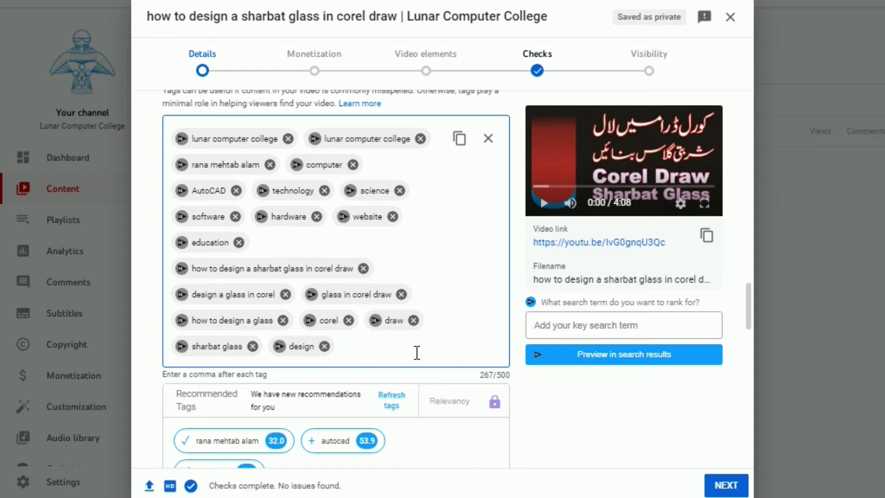
{"action": "scroll", "coordinate": [415, 352], "scroll_direction": "down", "scroll_amount": 7}
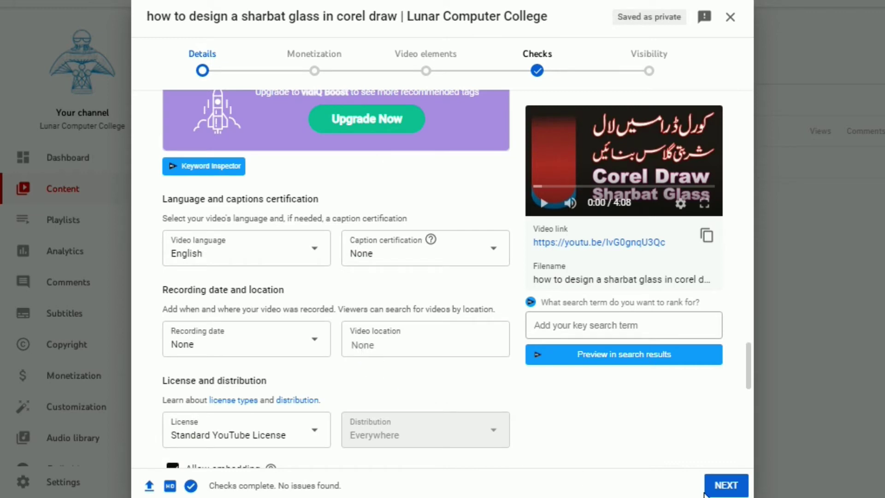
- Advance past Details and set this upload's monetization to Off
{"action": "left_click", "coordinate": [716, 486]}
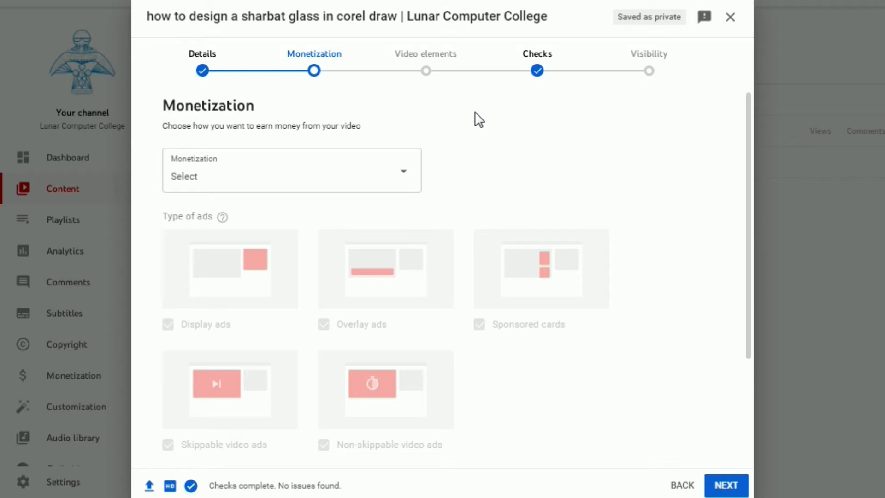
{"action": "left_click", "coordinate": [403, 172]}
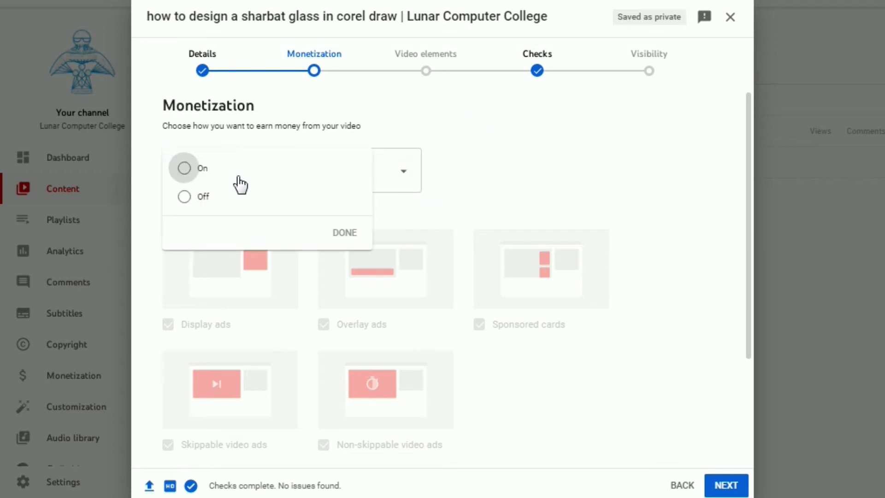
{"action": "left_click", "coordinate": [198, 201]}
{"action": "left_click", "coordinate": [355, 236]}
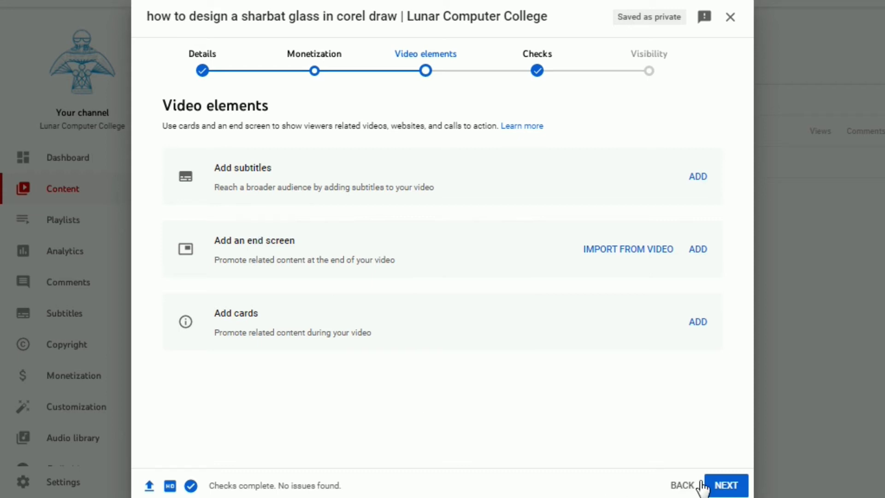
- Pass Video elements and the no-issues-found Checks step to reach Visibility, set to Unlisted
{"action": "left_click", "coordinate": [722, 487]}
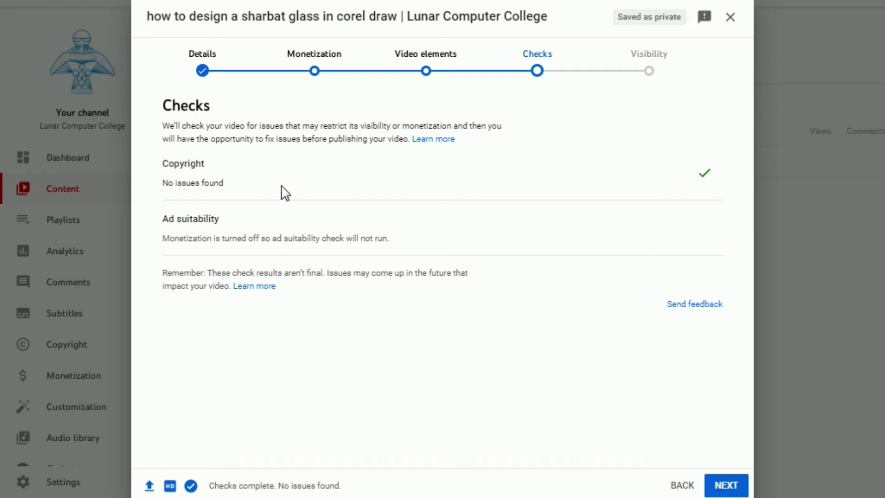
{"action": "left_click_drag", "start_coordinate": [163, 182], "coordinate": [254, 187]}
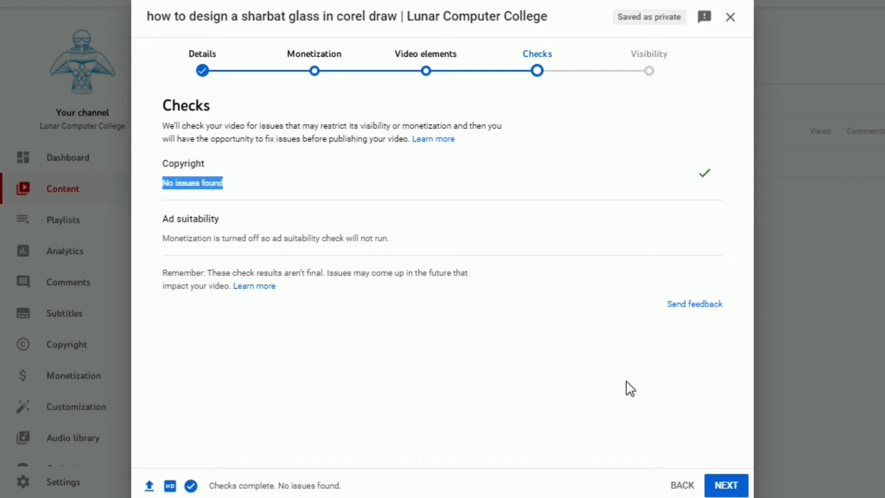
{"action": "left_click", "coordinate": [724, 484]}
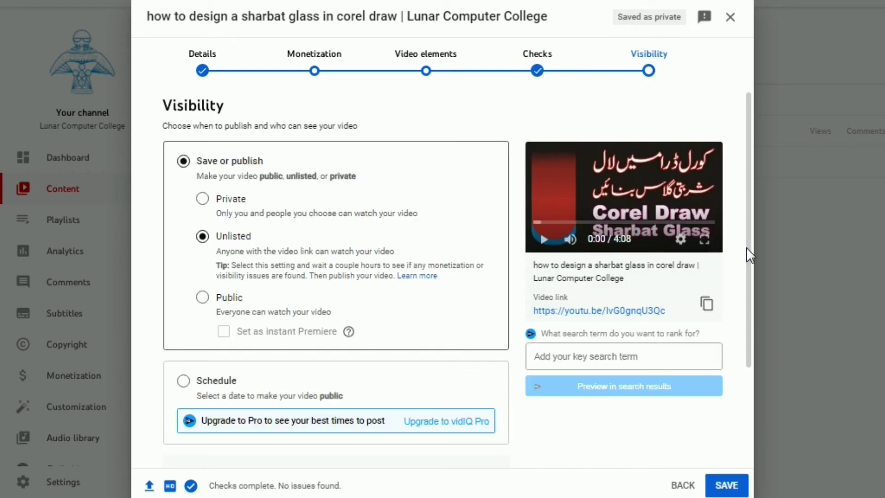
- Save the Unlisted upload and scroll the Channel content table sideways to review its columns
{"action": "mouse_move", "coordinate": [623, 197]}
{"action": "left_click", "coordinate": [724, 493]}
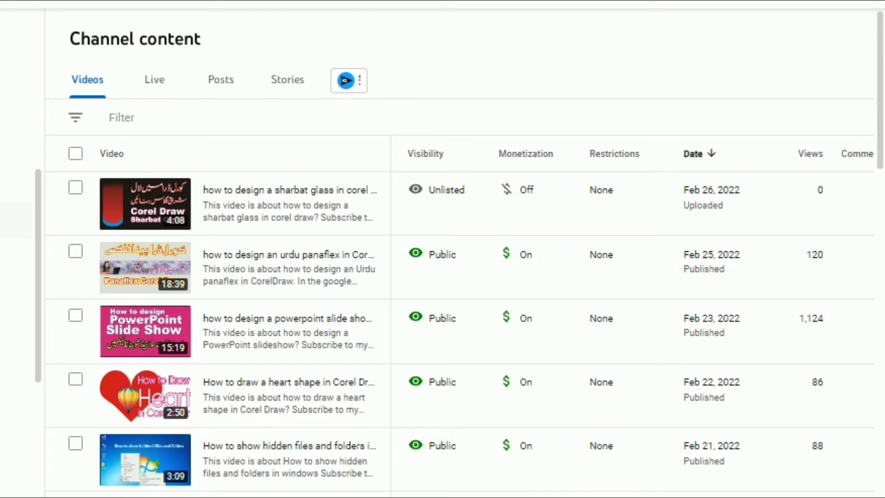
{"action": "scroll", "coordinate": [631, 304], "scroll_direction": "right", "scroll_amount": 3}
{"action": "scroll", "coordinate": [632, 305], "scroll_direction": "left", "scroll_amount": 3}
{"action": "mouse_move", "coordinate": [291, 394]}
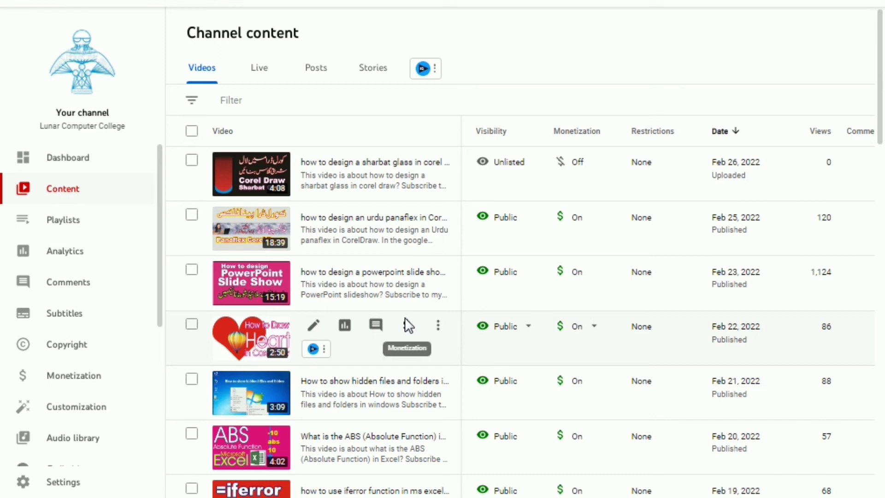
- Open the sharbat glass video's details page and view it on YouTube
{"action": "left_click", "coordinate": [249, 185]}
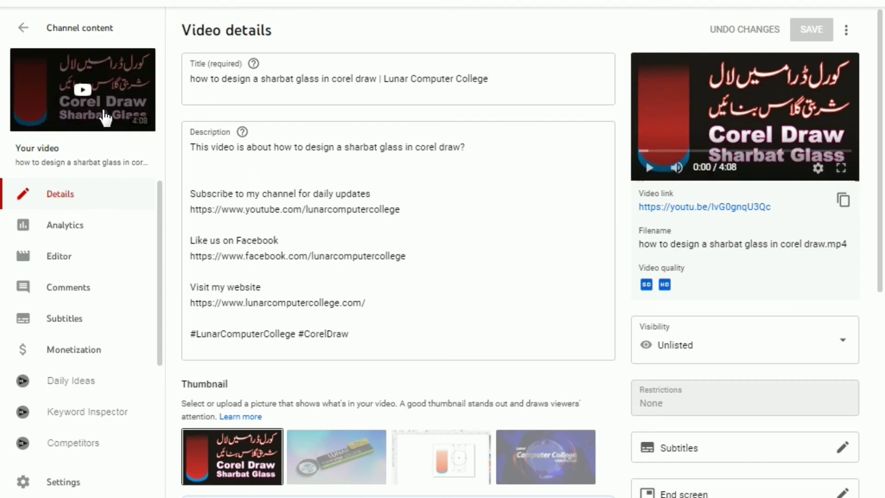
{"action": "mouse_move", "coordinate": [82, 90]}
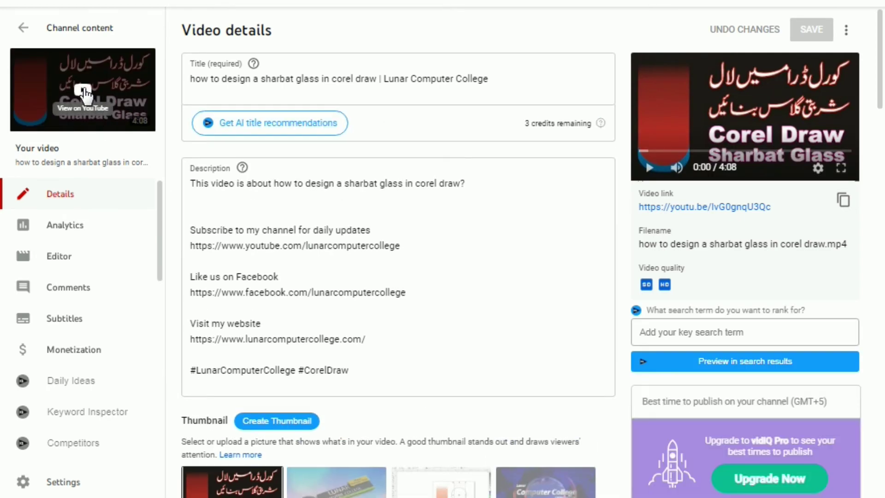
{"action": "left_click", "coordinate": [84, 92]}
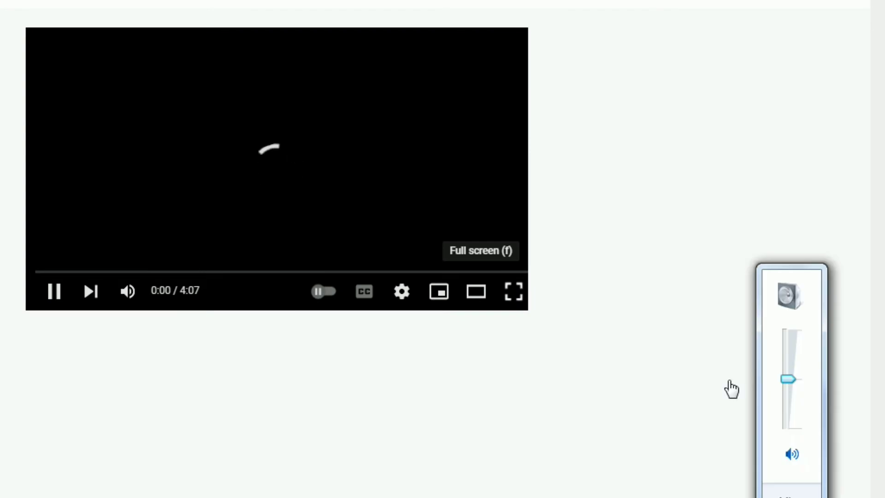
- Lower the system volume to 25 and like the sharbat glass video
{"action": "left_click_drag", "start_coordinate": [783, 382], "coordinate": [784, 405]}
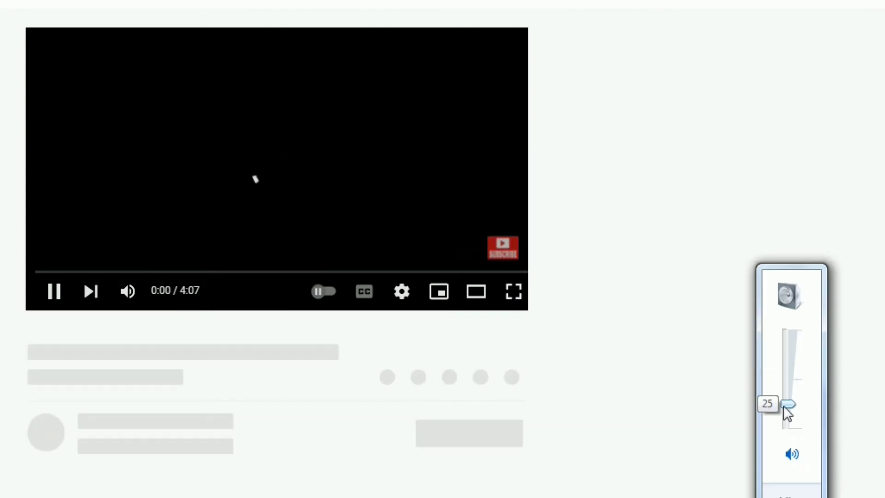
{"action": "left_click", "coordinate": [620, 402]}
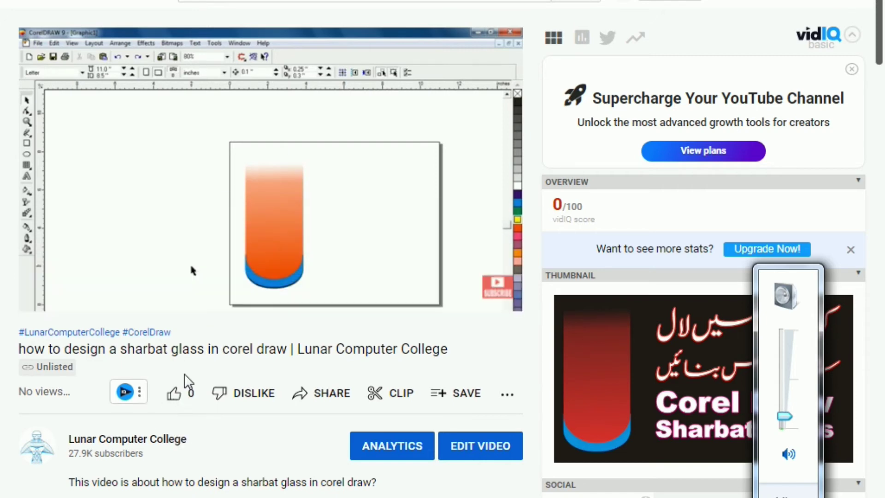
{"action": "left_click", "coordinate": [175, 395]}
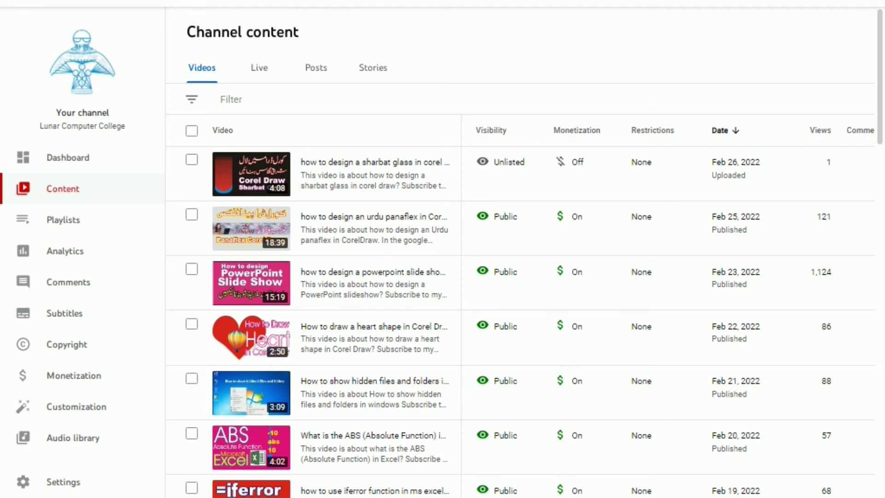
{"action": "scroll", "coordinate": [530, 299], "scroll_direction": "right", "scroll_amount": 3}
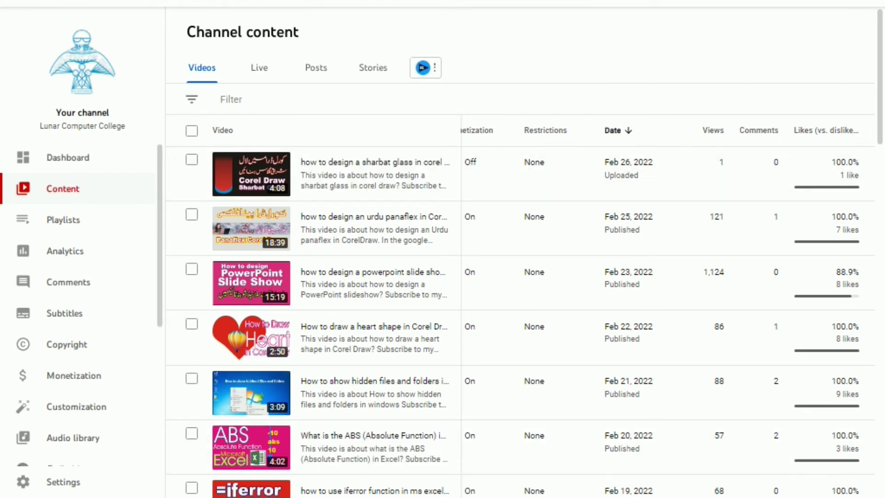
{"action": "scroll", "coordinate": [668, 310], "scroll_direction": "left", "scroll_amount": 3}
{"action": "mouse_move", "coordinate": [626, 296]}
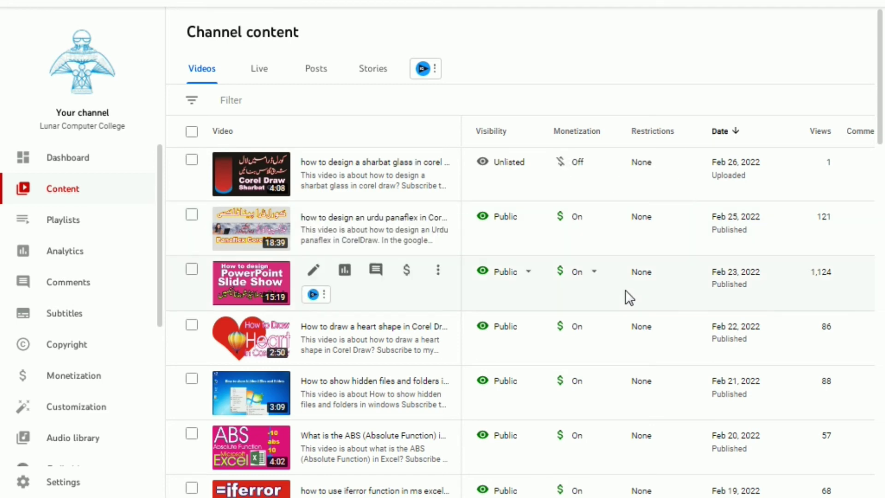
- Switch the sharbat glass video's monetization On, answering 'None of the above' in the content rating
{"action": "left_click", "coordinate": [596, 162]}
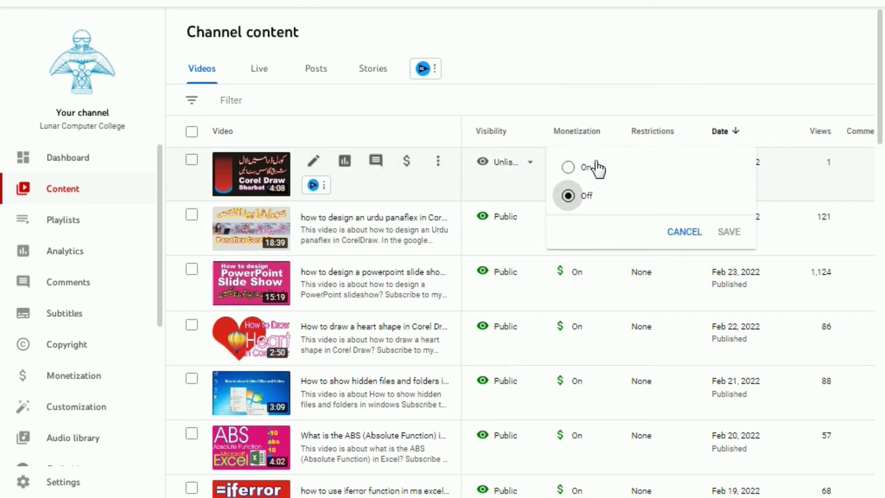
{"action": "left_click", "coordinate": [569, 167]}
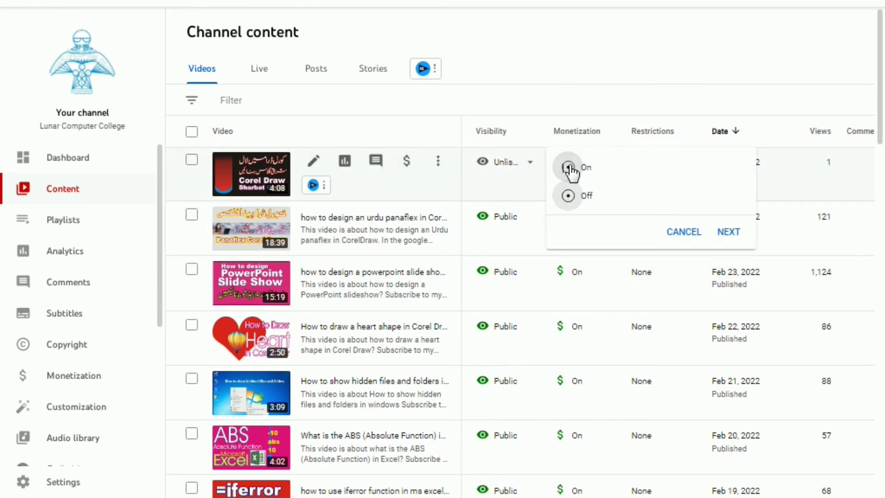
{"action": "left_click", "coordinate": [728, 232]}
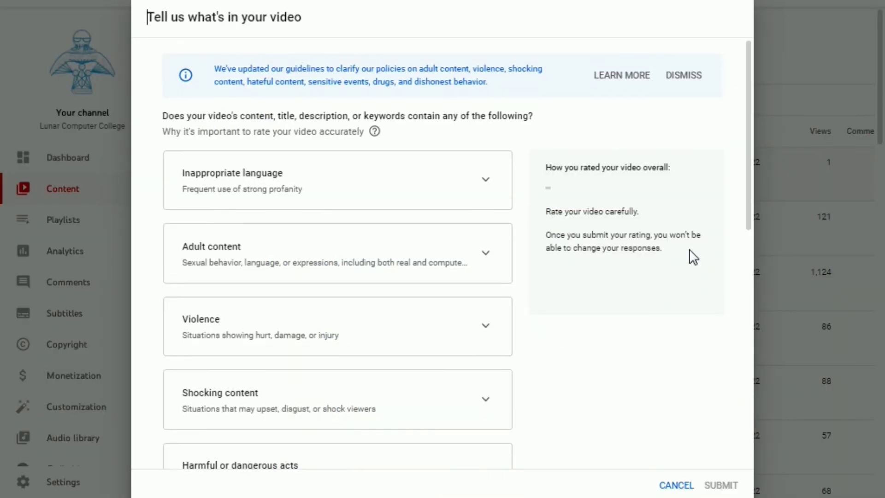
{"action": "scroll", "coordinate": [499, 375], "scroll_direction": "down", "scroll_amount": 3}
{"action": "scroll", "coordinate": [500, 373], "scroll_direction": "down", "scroll_amount": 6}
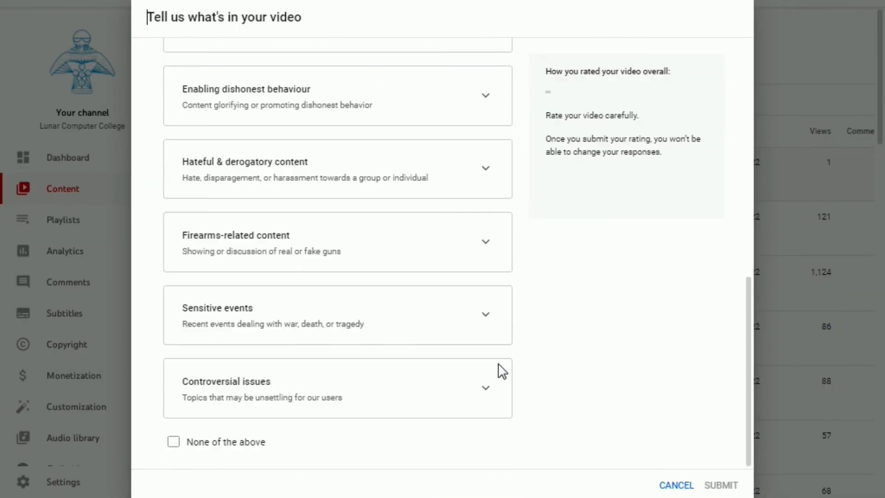
{"action": "left_click", "coordinate": [174, 443]}
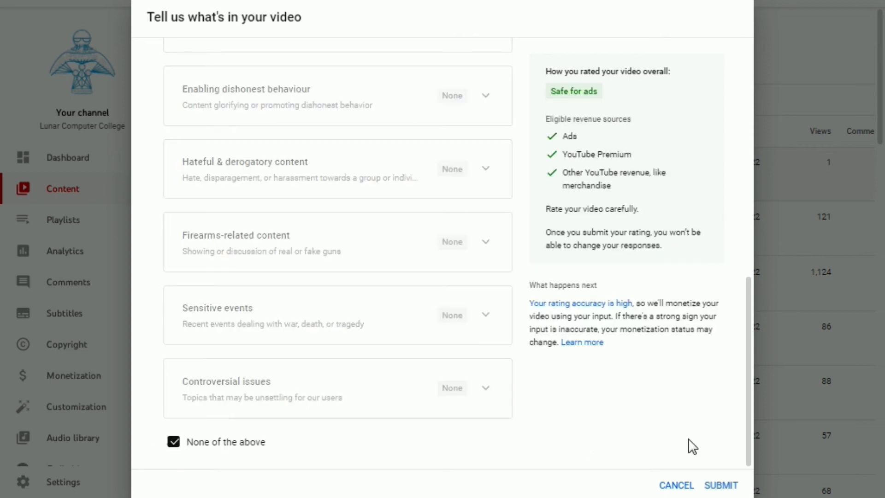
{"action": "left_click", "coordinate": [722, 485]}
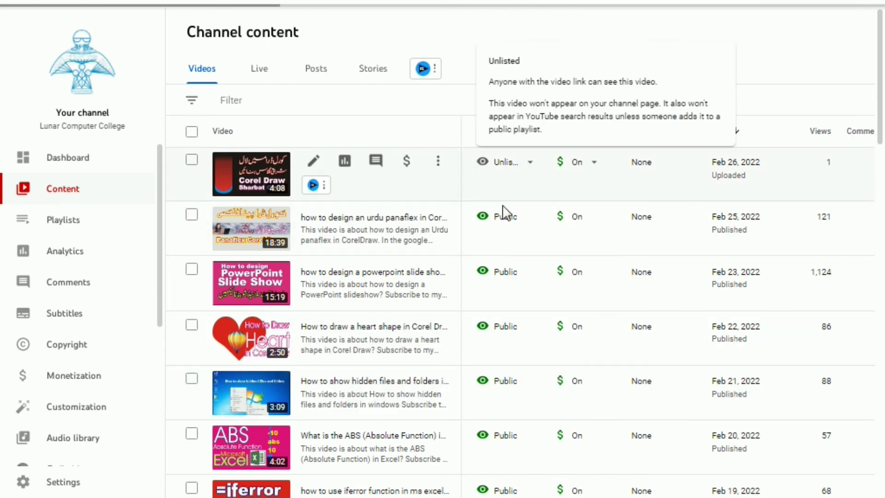
- Publish the sharbat glass video as Public, then go to the main YouTube site
{"action": "left_click", "coordinate": [532, 164]}
{"action": "left_click", "coordinate": [516, 253]}
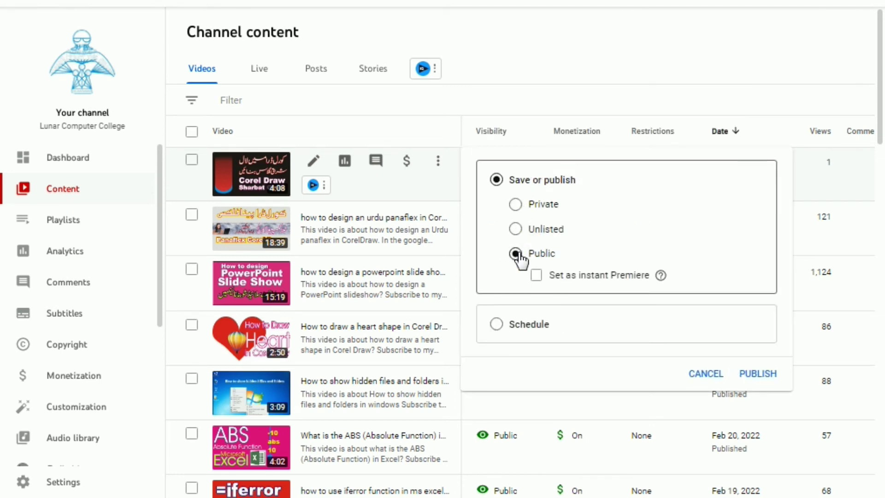
{"action": "left_click", "coordinate": [758, 374]}
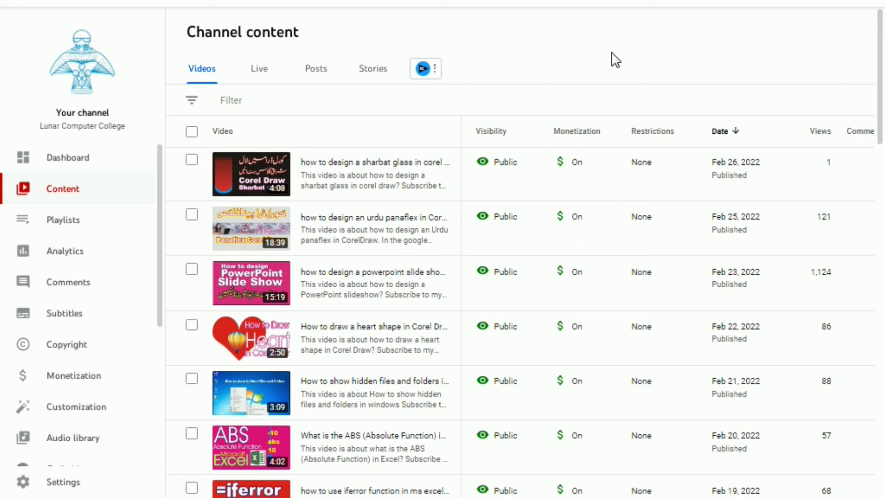
{"action": "left_click", "coordinate": [869, 2]}
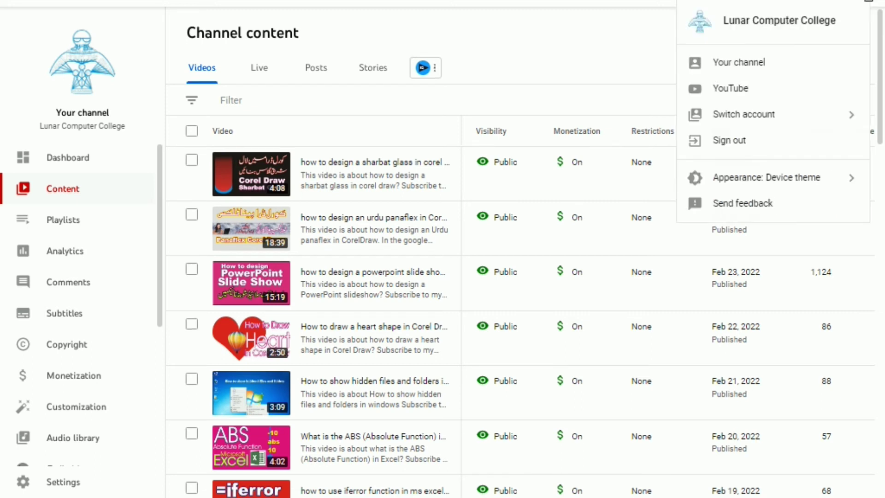
{"action": "left_click", "coordinate": [734, 90]}
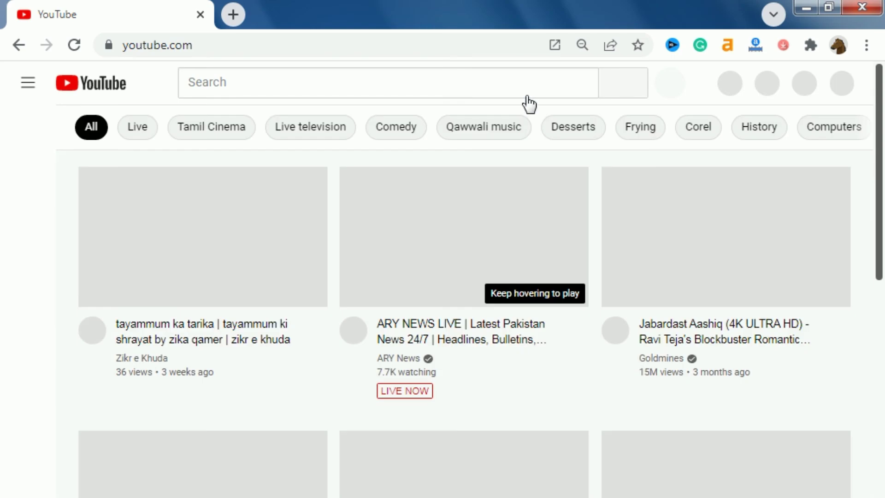
- Search YouTube for 'what is computer' and check its vidIQ keyword score of 54
{"action": "left_click", "coordinate": [355, 84]}
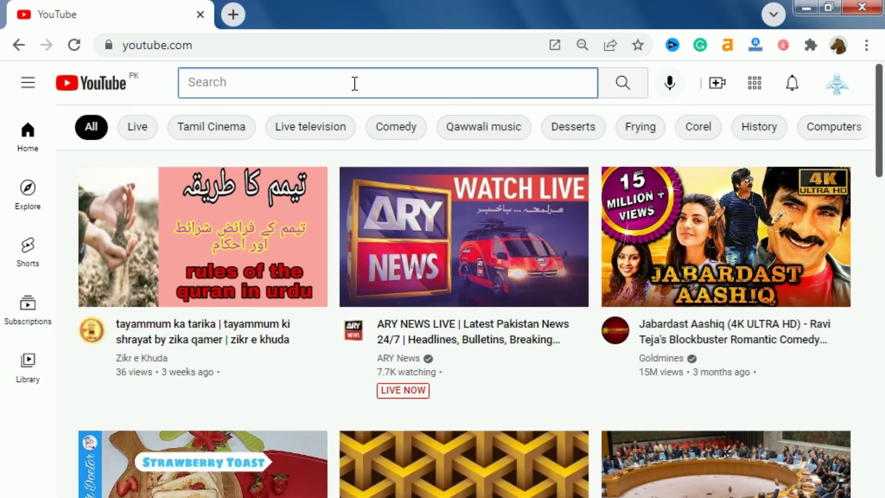
{"action": "type", "text": "what is "}
{"action": "type", "text": "comp"}
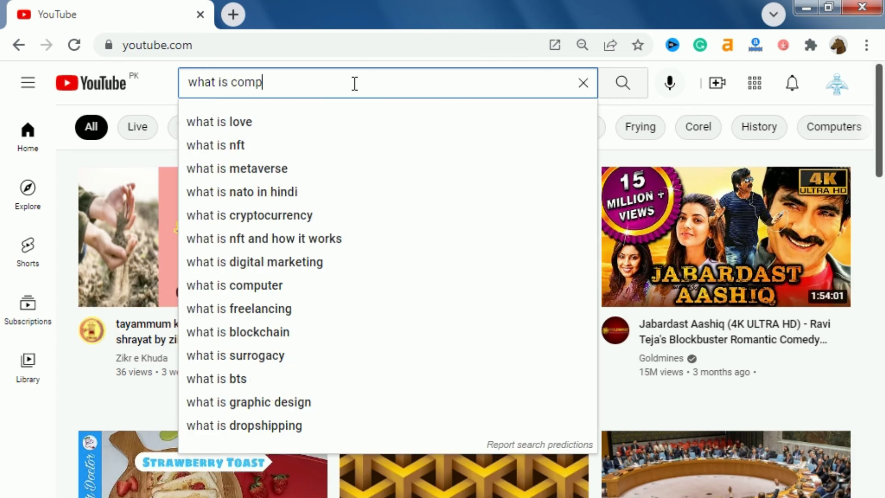
{"action": "type", "text": "uter"}
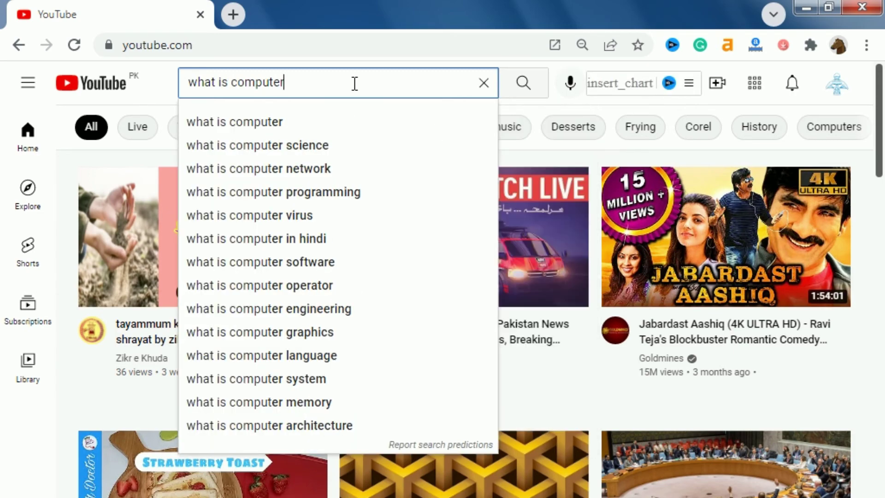
{"action": "key", "text": "Return"}
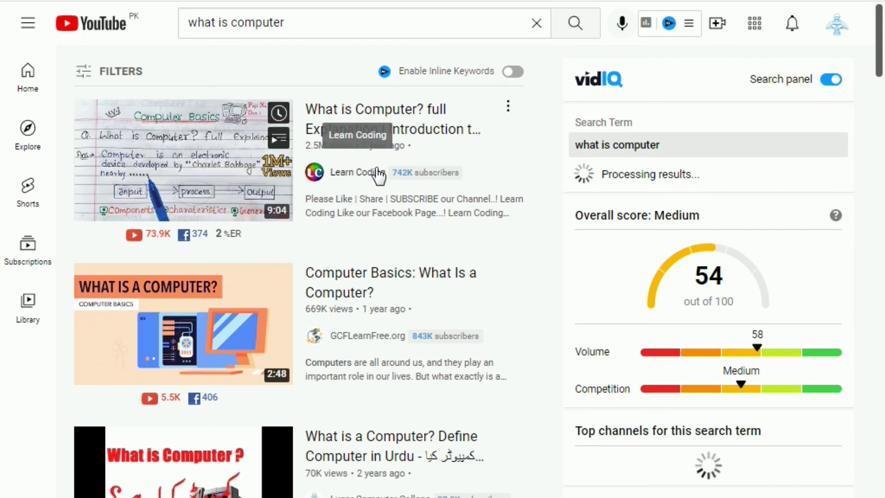
{"action": "scroll", "coordinate": [454, 288], "scroll_direction": "down", "scroll_amount": 3}
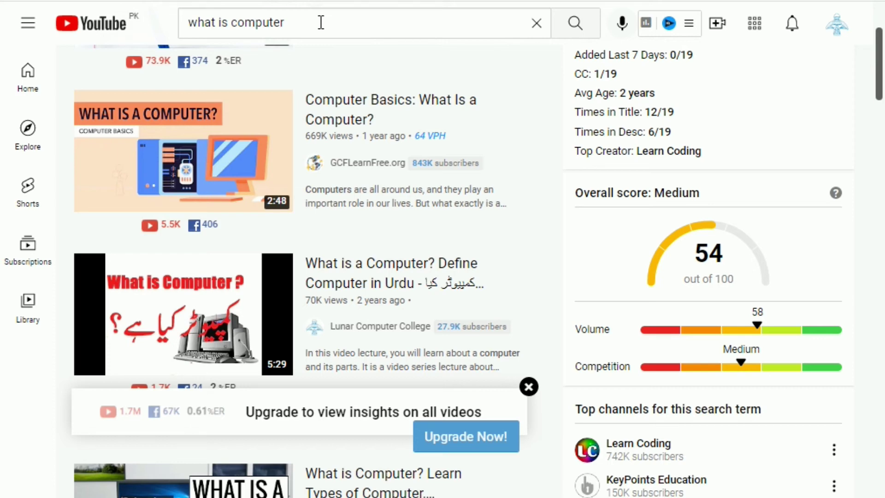
{"action": "mouse_move", "coordinate": [312, 296]}
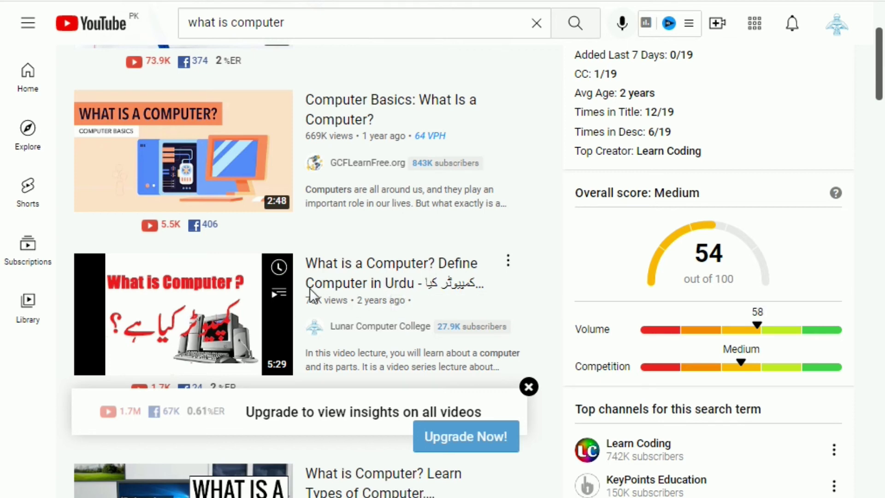
{"action": "left_click", "coordinate": [307, 24]}
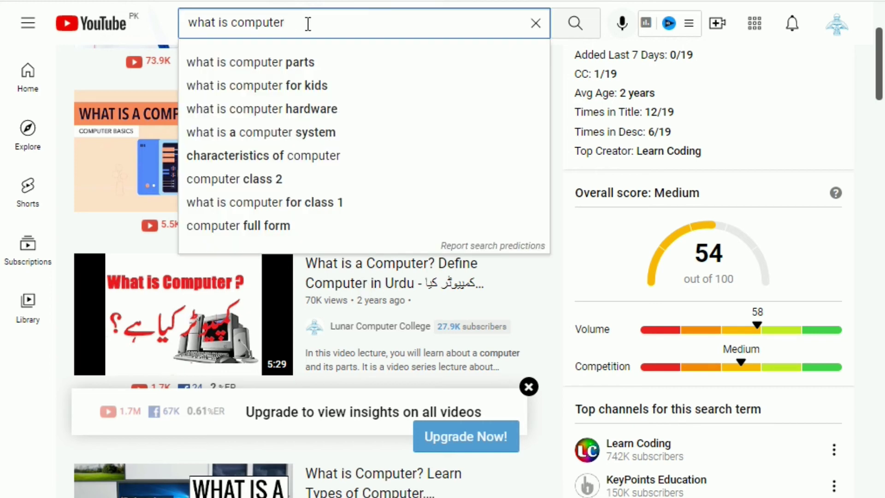
{"action": "left_click", "coordinate": [16, 379]}
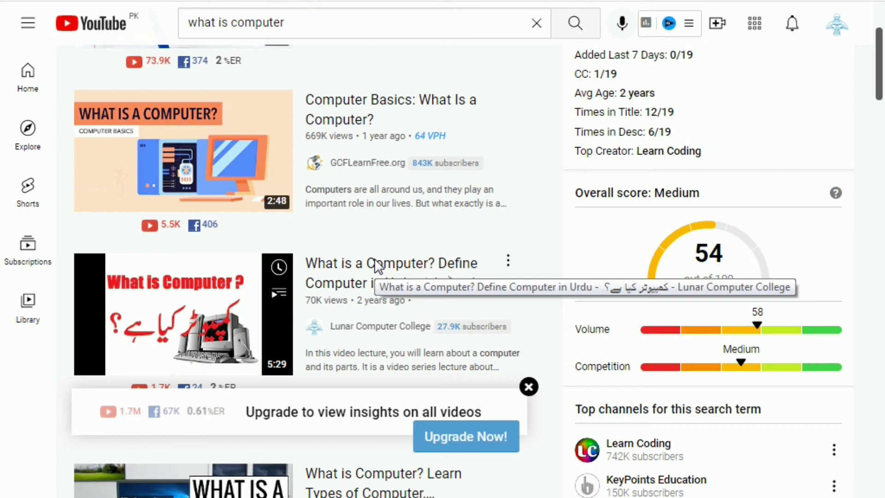
- Search for 'result sheet' and compare its vidIQ keyword score of 56 and suggestions
{"action": "triple_click", "coordinate": [290, 29]}
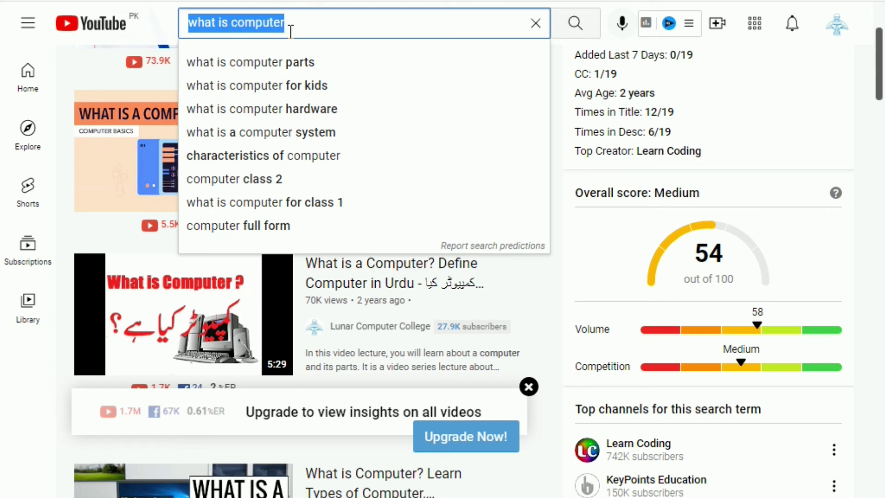
{"action": "type", "text": "res"}
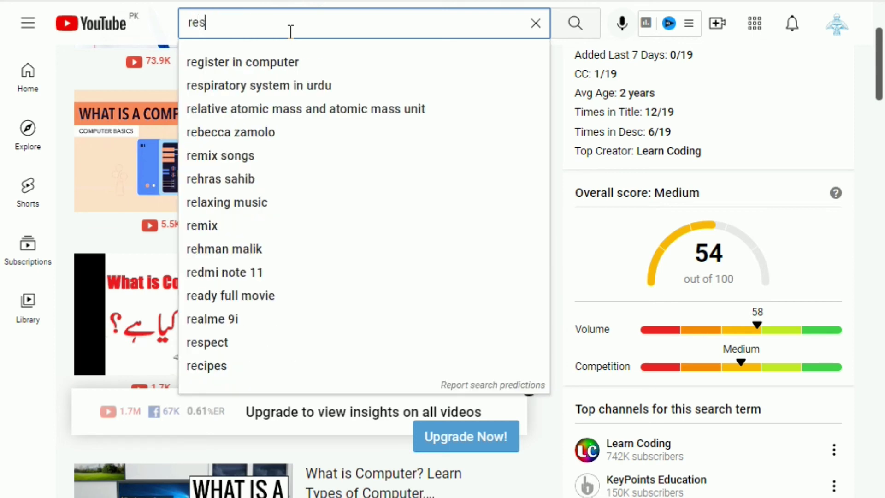
{"action": "type", "text": "ult s"}
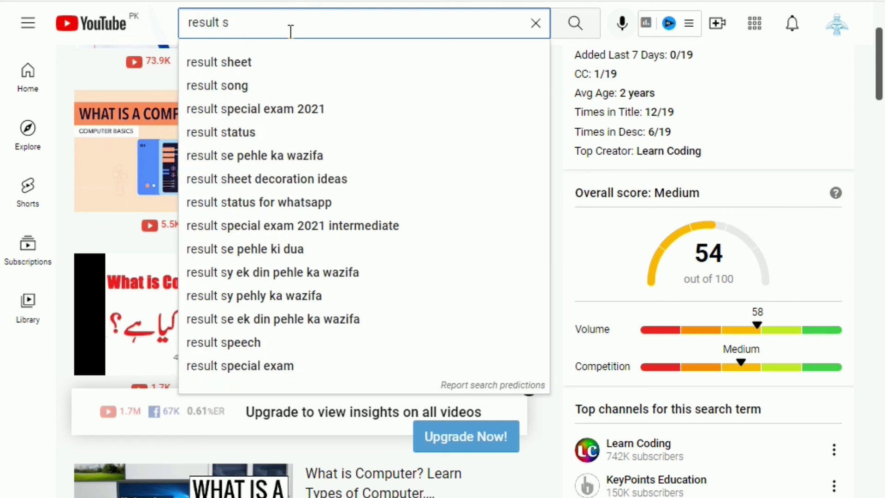
{"action": "type", "text": "heet"}
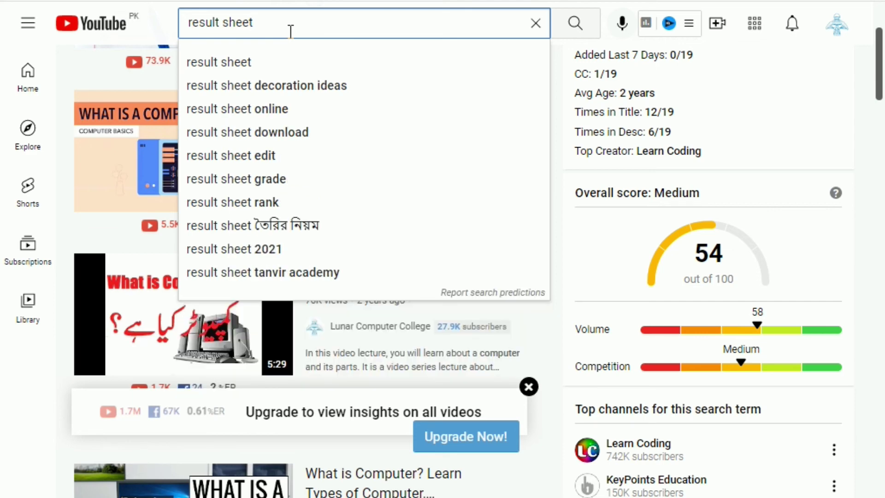
{"action": "key", "text": "Return"}
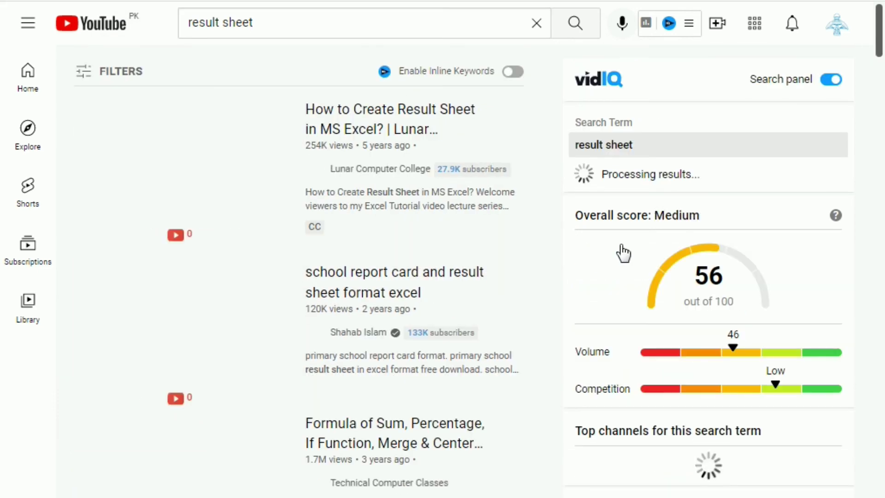
{"action": "mouse_move", "coordinate": [327, 150]}
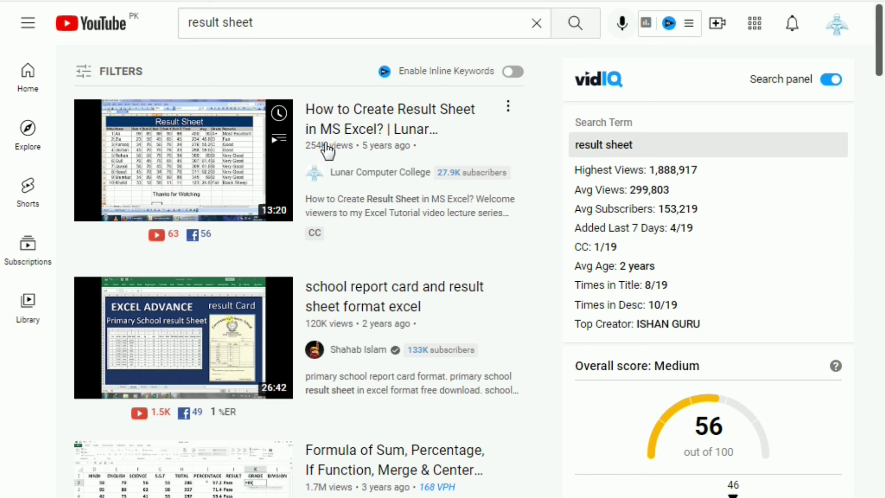
{"action": "left_click", "coordinate": [278, 22]}
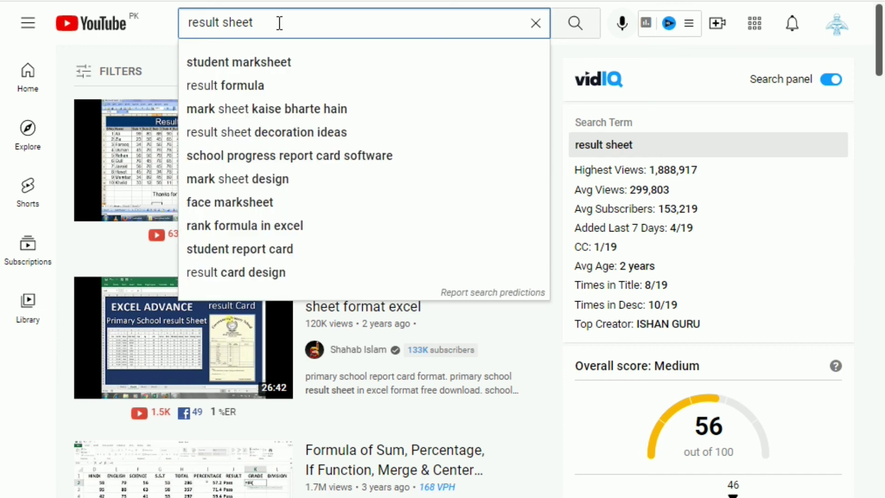
{"action": "left_click", "coordinate": [92, 242]}
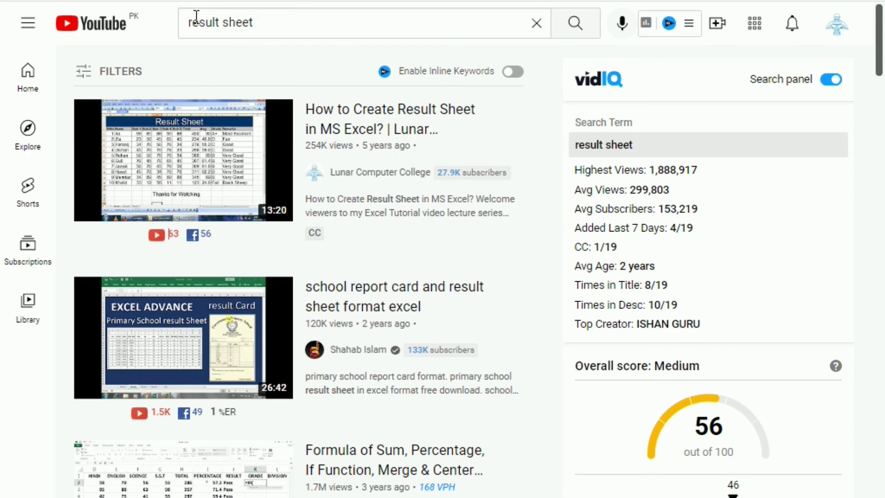
{"action": "left_click", "coordinate": [304, 18]}
{"action": "left_click", "coordinate": [24, 409]}
- Switch from YouTube to YouTube Studio via the account menu and open Settings
{"action": "left_click", "coordinate": [835, 33]}
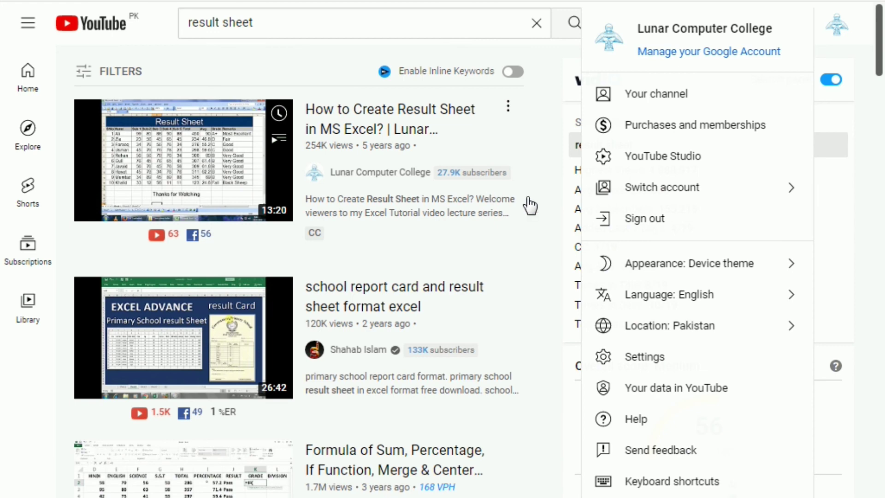
{"action": "left_click", "coordinate": [675, 166]}
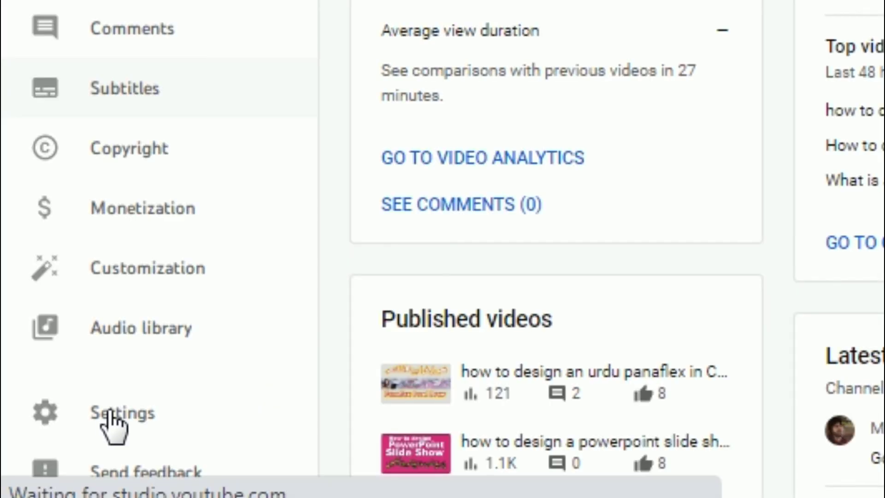
{"action": "left_click", "coordinate": [108, 413]}
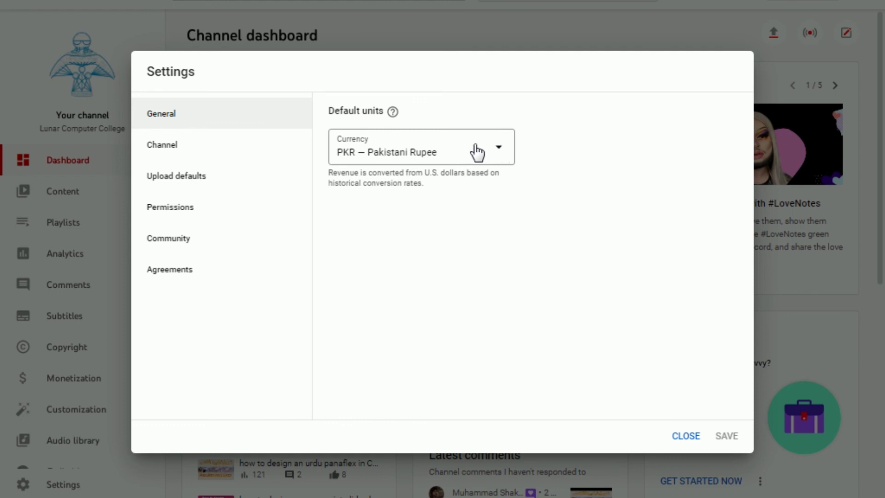
- Check the channel keyword list on Basic info, then confirm Advanced settings mark the channel not made for kids
{"action": "left_click", "coordinate": [161, 153]}
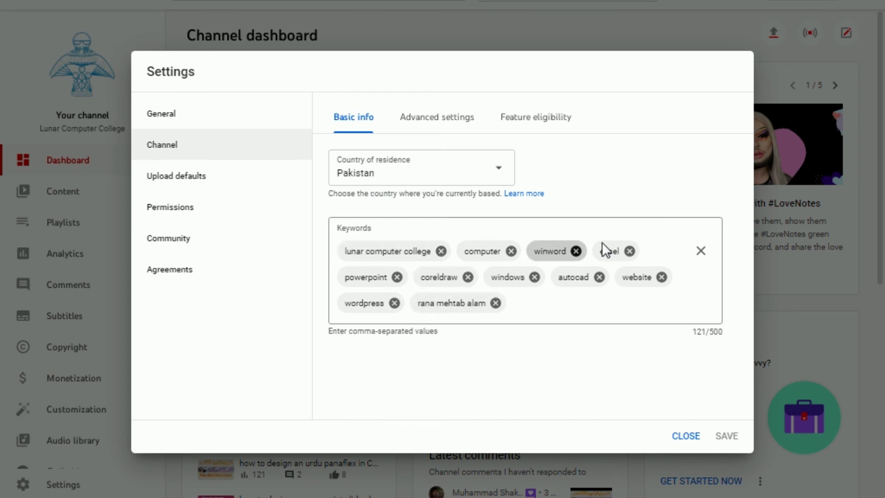
{"action": "left_click", "coordinate": [576, 311]}
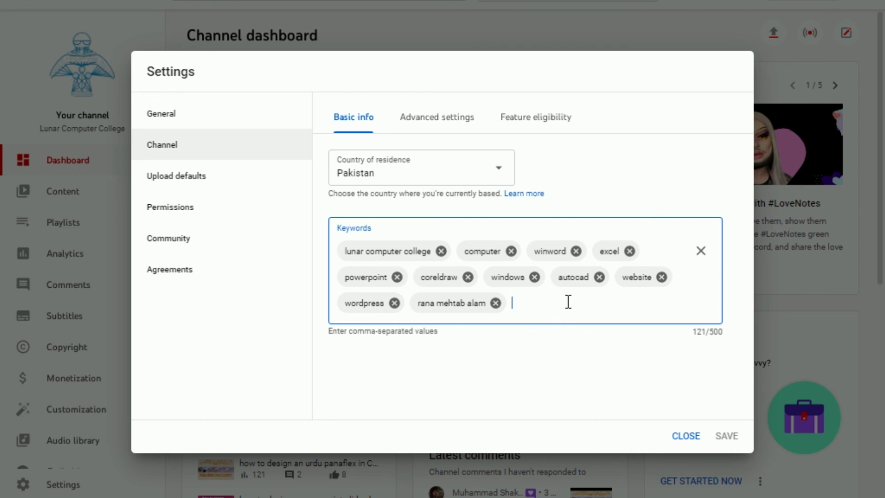
{"action": "left_click", "coordinate": [362, 121]}
{"action": "left_click", "coordinate": [423, 122]}
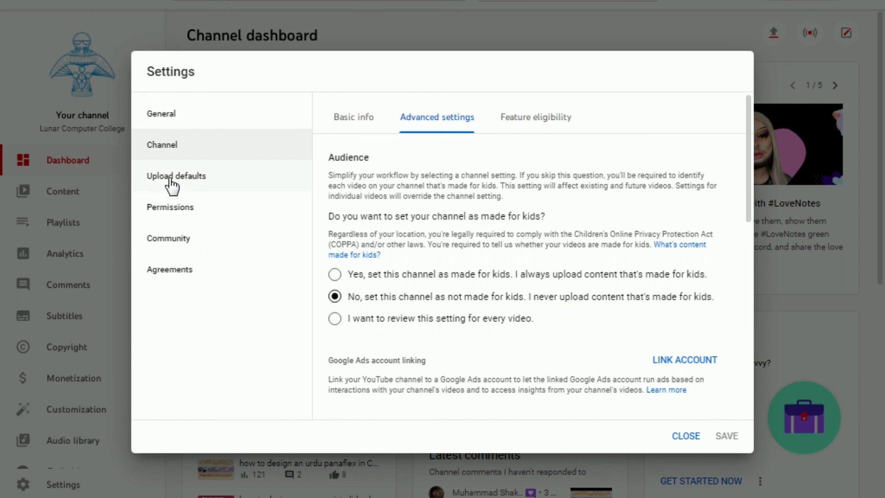
- Check the upload defaults: title '| Lunar Computer College', channel-links description, Unlisted visibility, and the default tags
{"action": "left_click", "coordinate": [172, 185]}
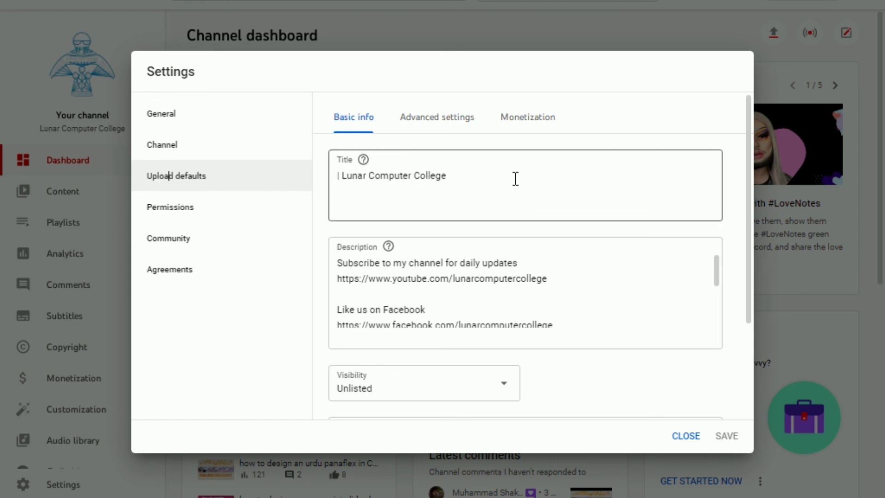
{"action": "left_click", "coordinate": [384, 211]}
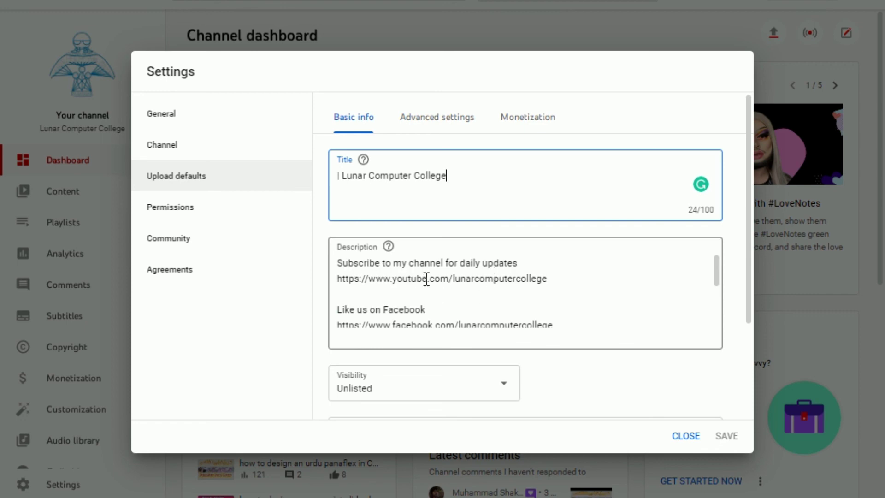
{"action": "left_click", "coordinate": [462, 288]}
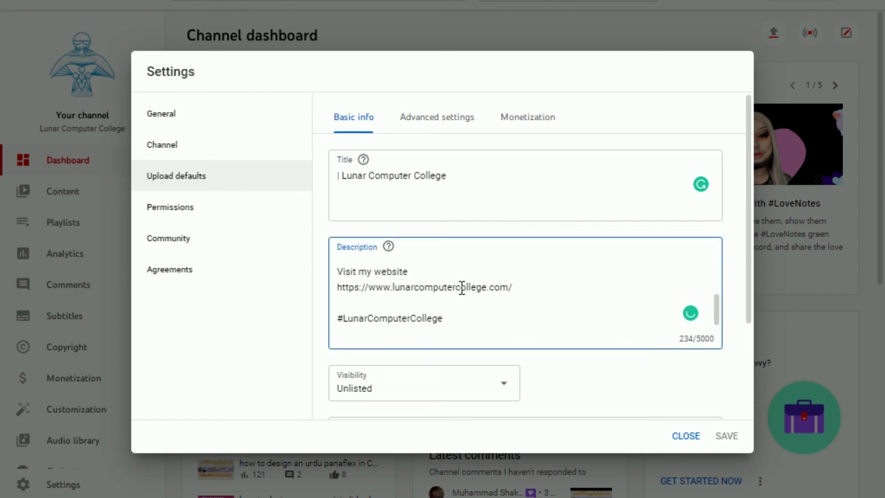
{"action": "scroll", "coordinate": [496, 323], "scroll_direction": "up", "scroll_amount": 1}
{"action": "scroll", "coordinate": [500, 325], "scroll_direction": "up", "scroll_amount": 3}
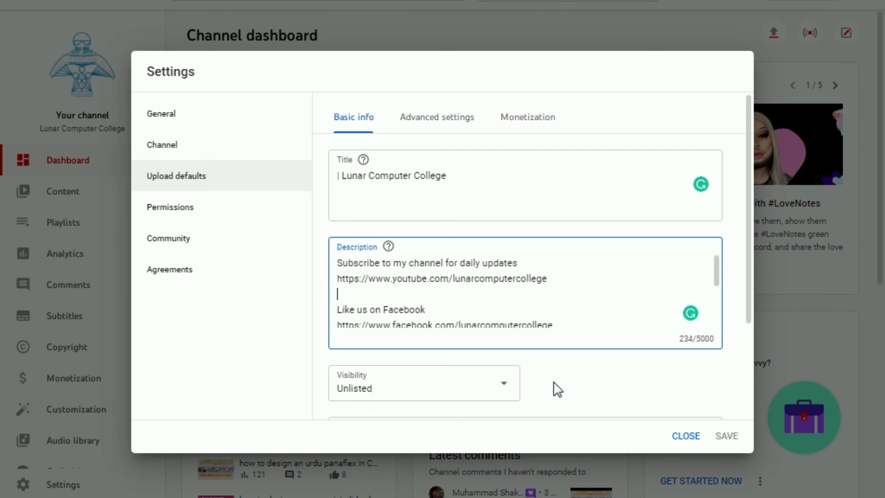
{"action": "scroll", "coordinate": [556, 389], "scroll_direction": "down", "scroll_amount": 3}
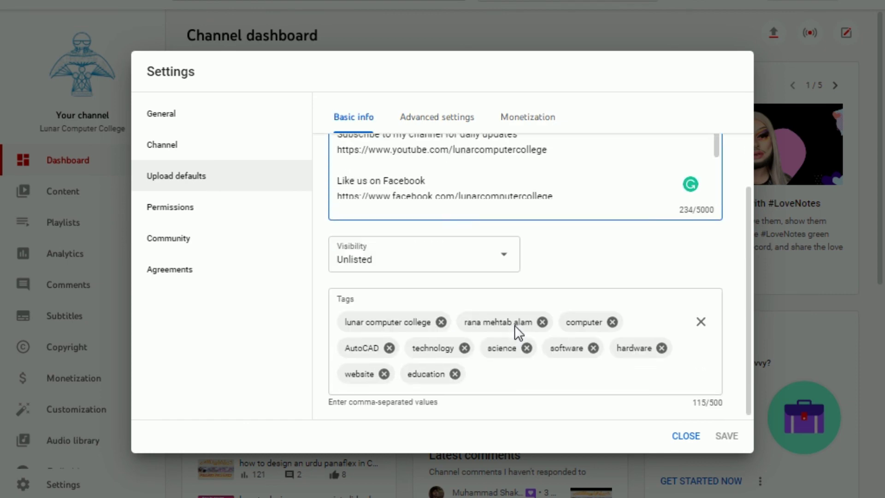
{"action": "left_click", "coordinate": [491, 382]}
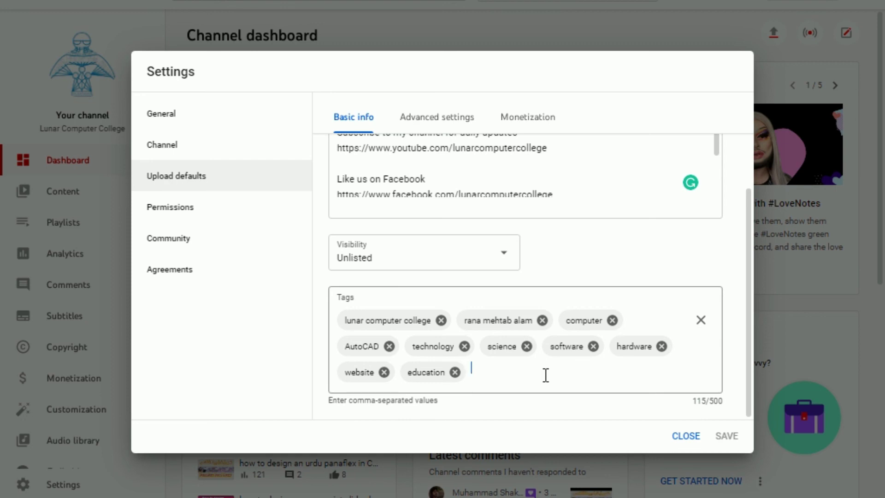
{"action": "scroll", "coordinate": [531, 304], "scroll_direction": "up", "scroll_amount": 3}
{"action": "left_click", "coordinate": [489, 307]}
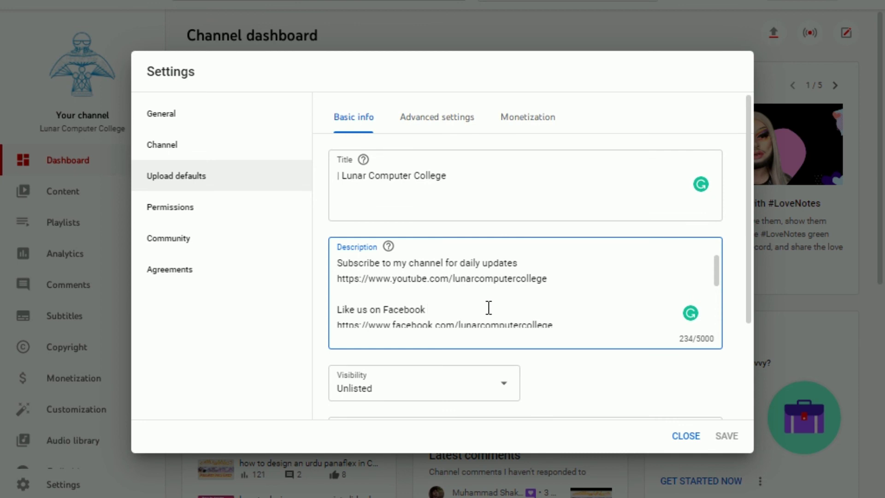
- Close the Settings dialog without saving to return to the Channel dashboard
{"action": "left_click", "coordinate": [686, 437]}
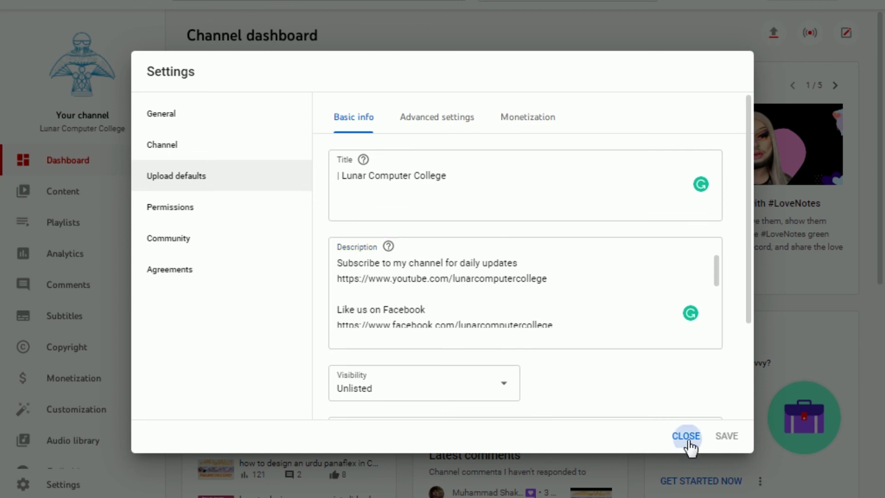